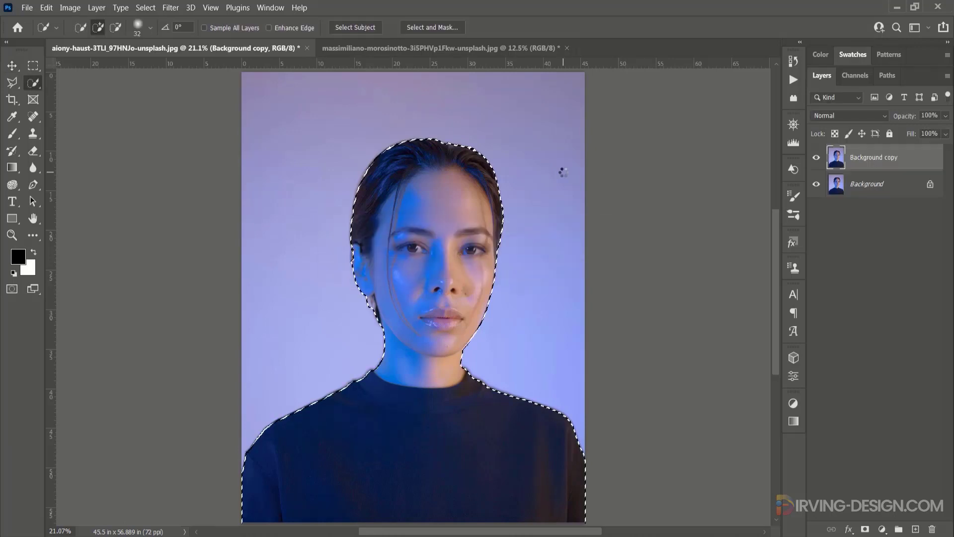
# Step: Refine the selection edge along the woman's ear beside the blue-lit cheek with the Quick Selection tool
pyautogui.scroll(5, 283, 298)
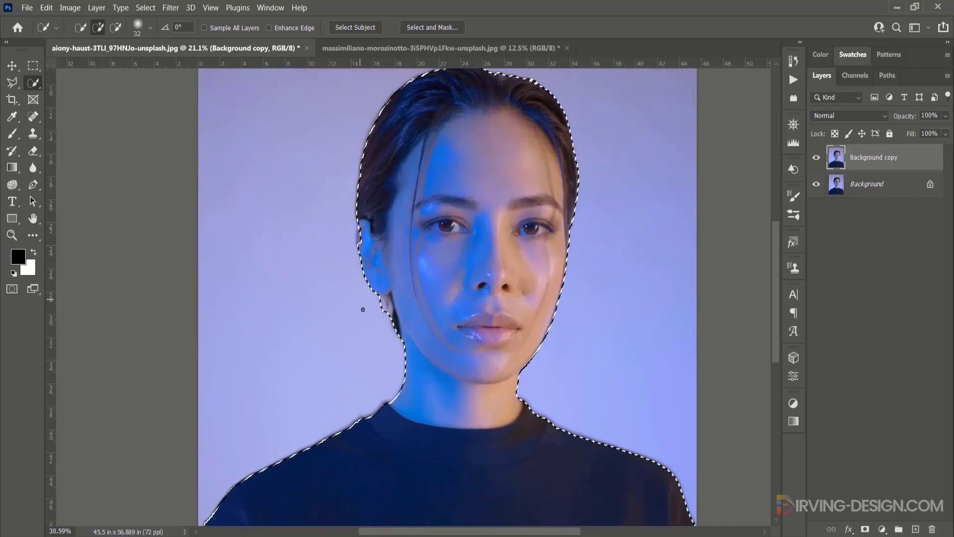
pyautogui.scroll(3, 390, 254)
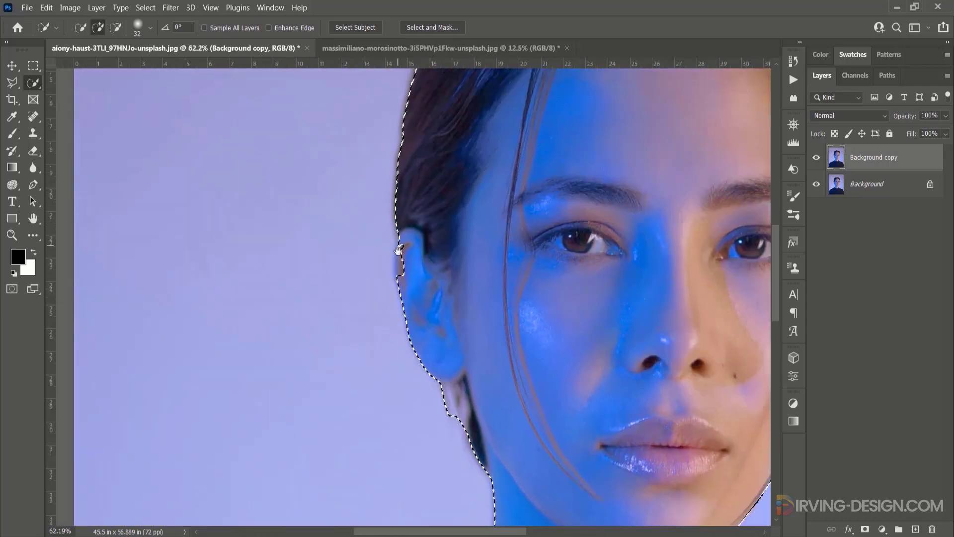
pyautogui.moveTo(411, 292)
pyautogui.mouseDown()
pyautogui.moveTo(387, 308)
pyautogui.moveTo(367, 262)
pyautogui.mouseUp()
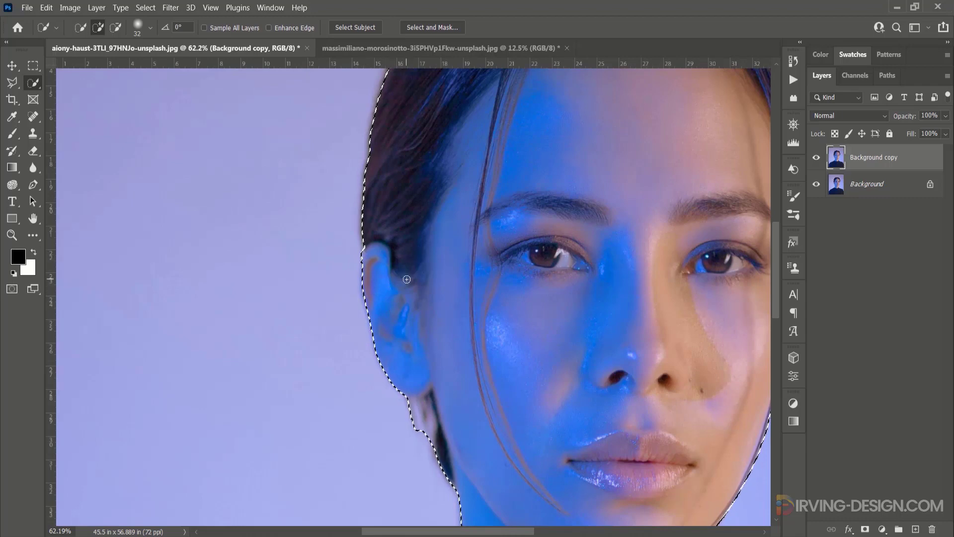
pyautogui.hotkey('ctrl', '0')
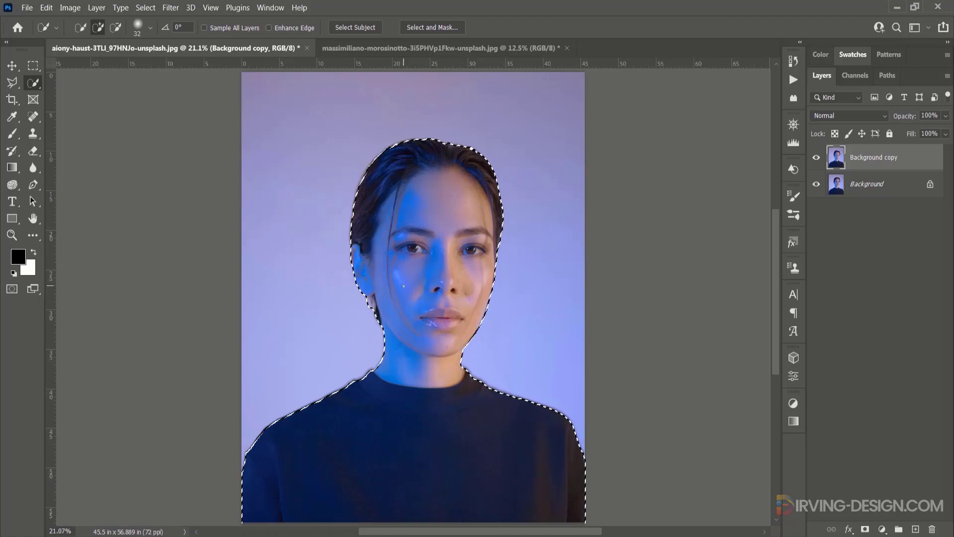
# Step: Save the current selection as a new channel named "Girl Selection"
pyautogui.click(145, 7)
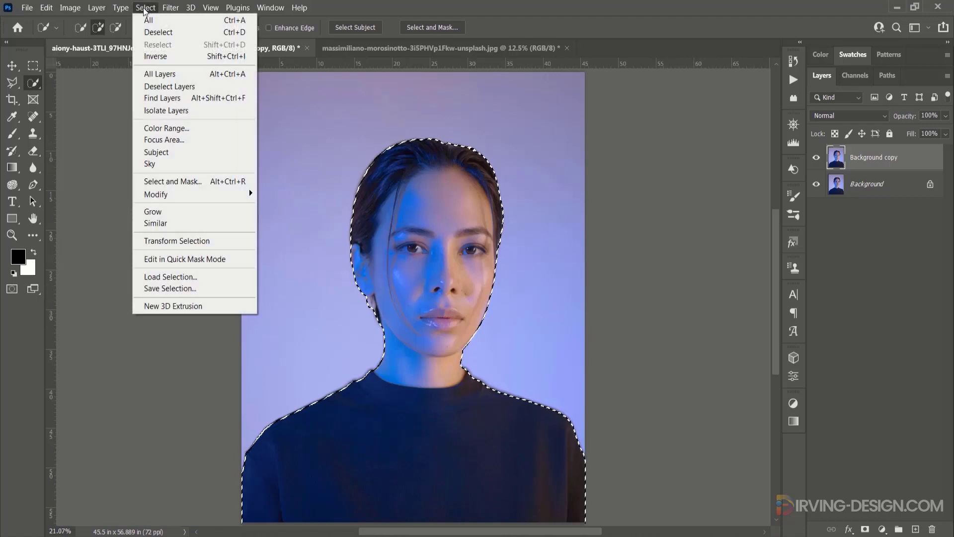
pyautogui.click(175, 287)
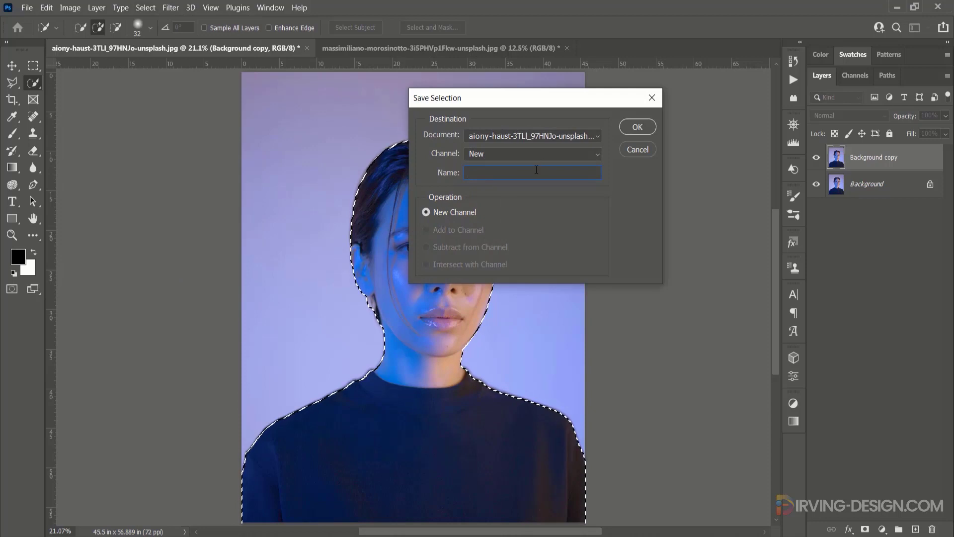
pyautogui.write('Gir')
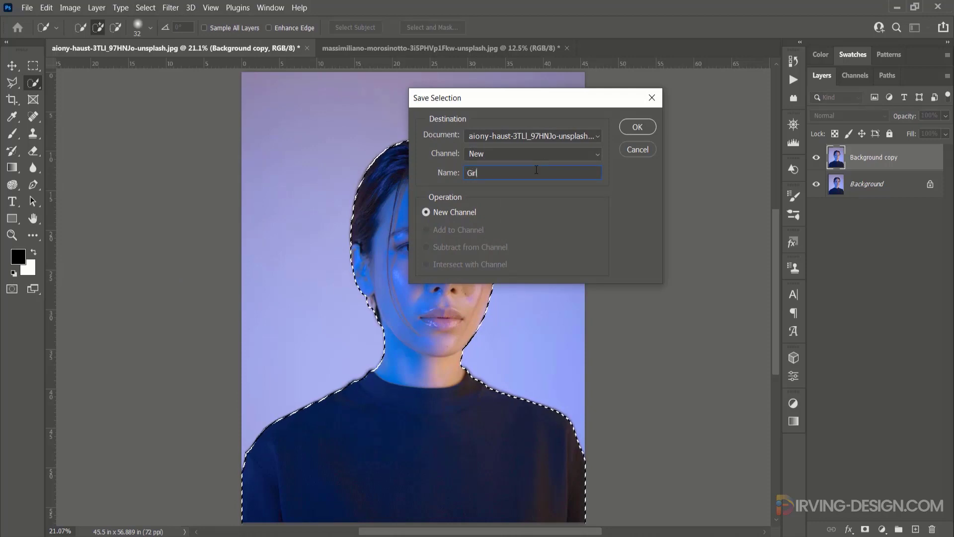
pyautogui.write('l Selec')
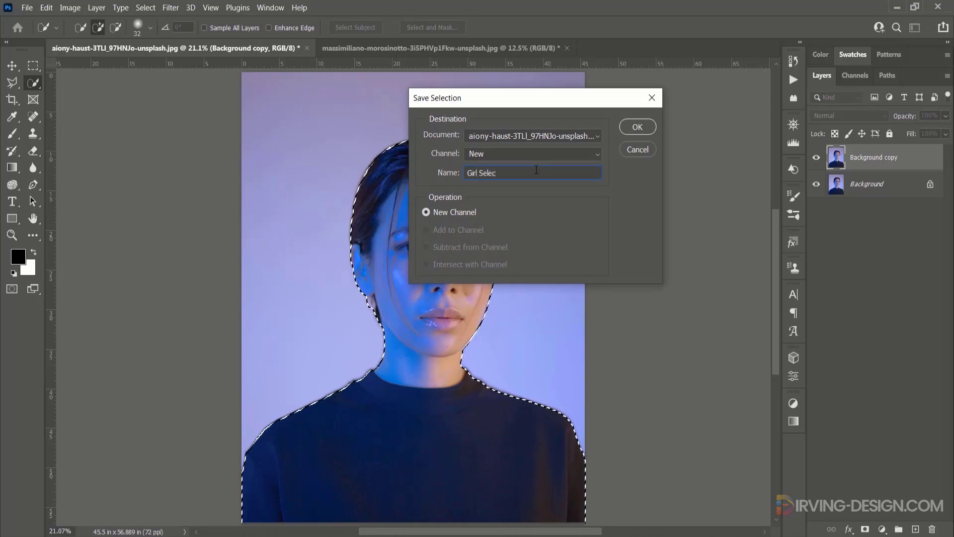
pyautogui.write('tion')
pyautogui.press('Return')
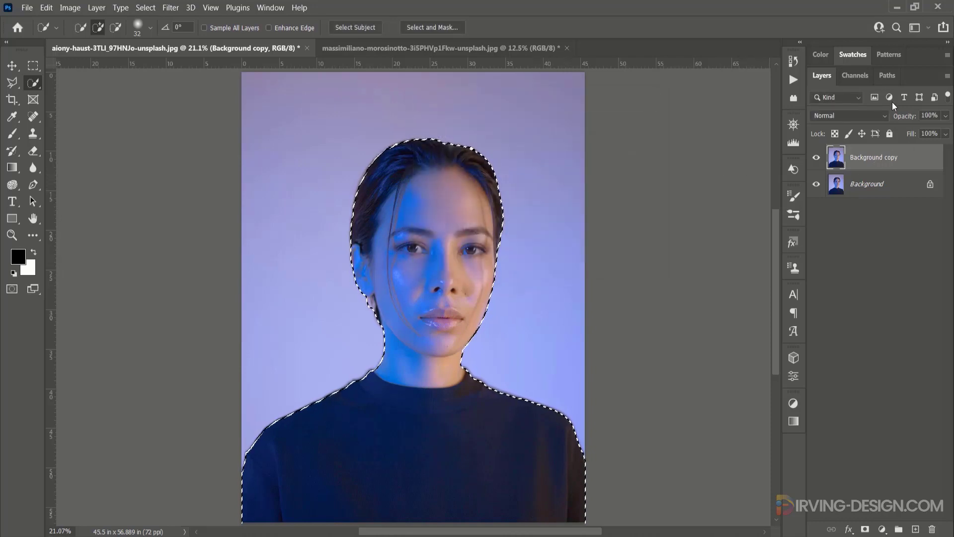
# Step: Inspect the saved Girl Selection channel and return to the Background copy layer
pyautogui.click(859, 77)
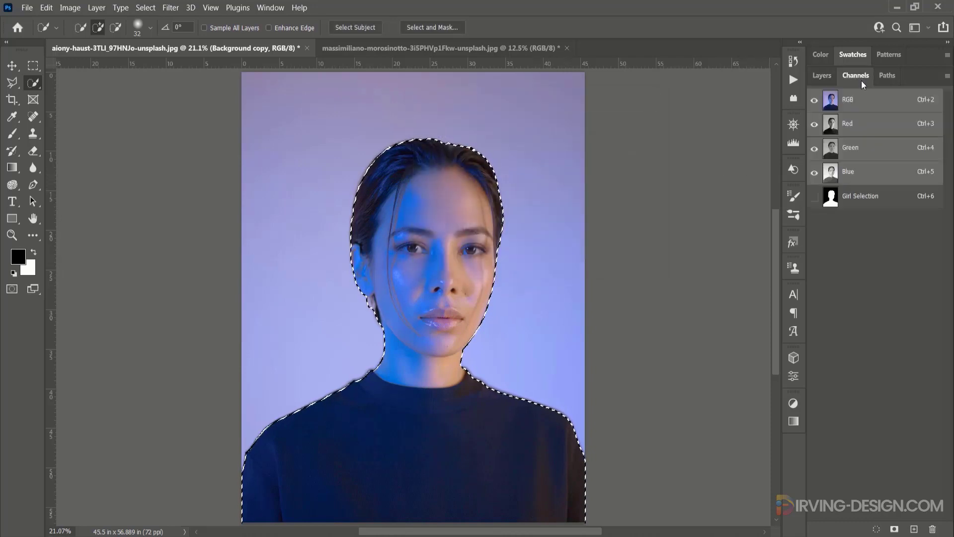
pyautogui.click(848, 196)
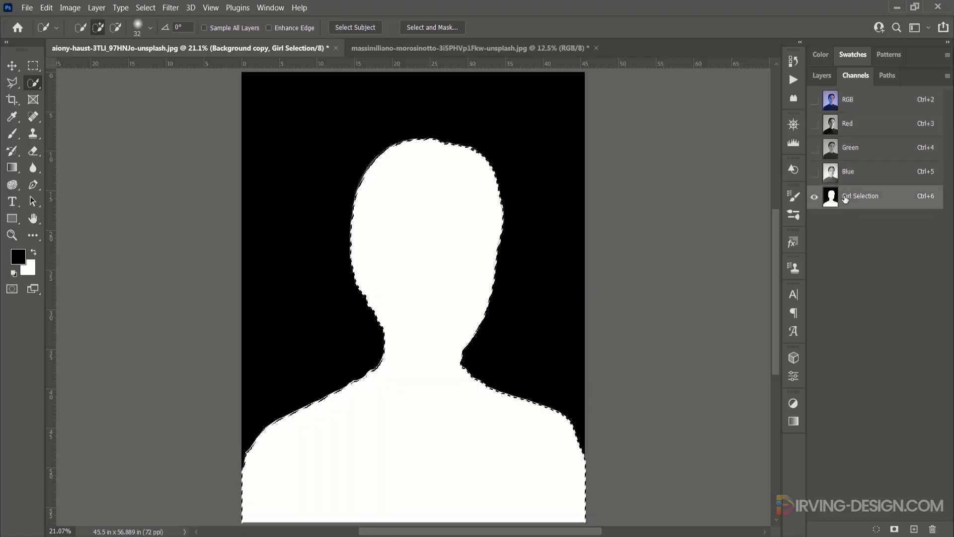
pyautogui.click(820, 75)
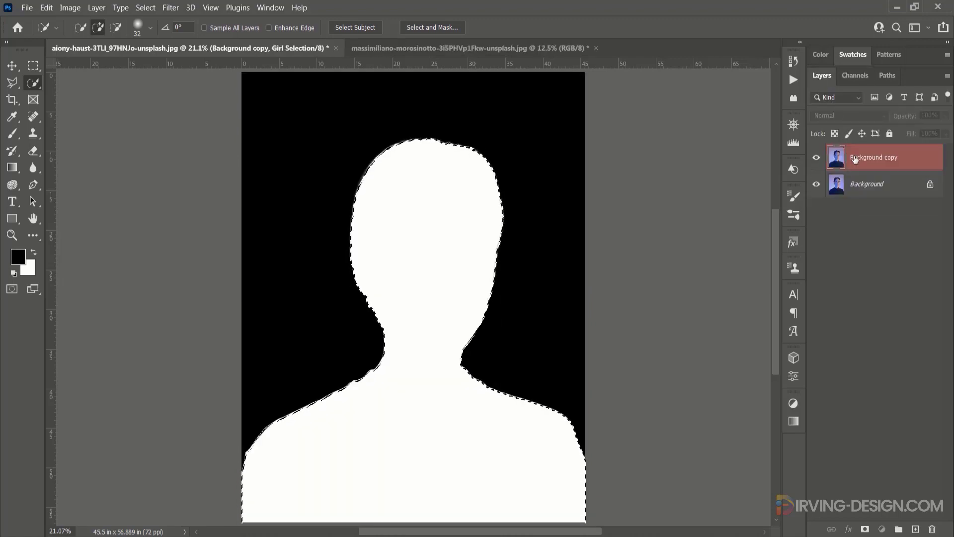
pyautogui.click(875, 157)
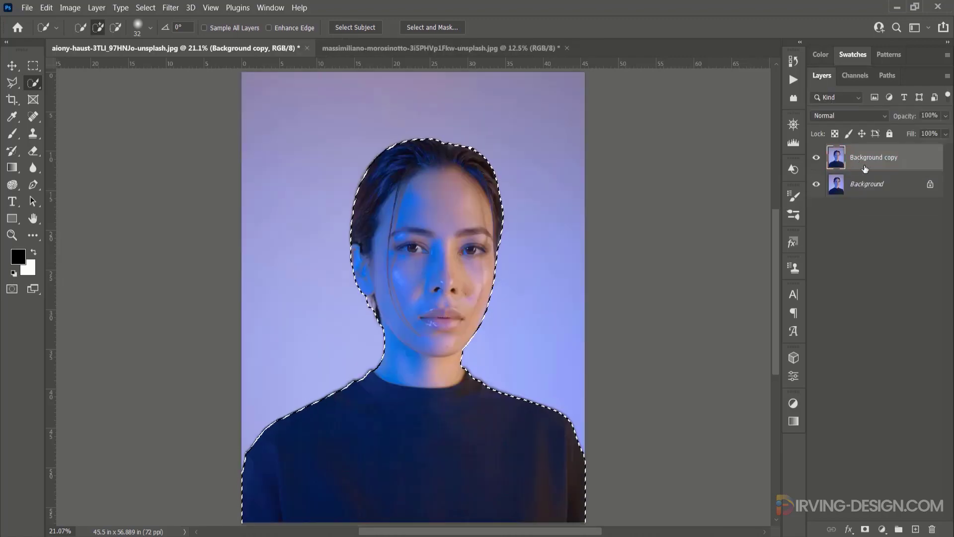
# Step: Mask the Background copy layer with the active selection and hide the original Background layer
pyautogui.click(865, 530)
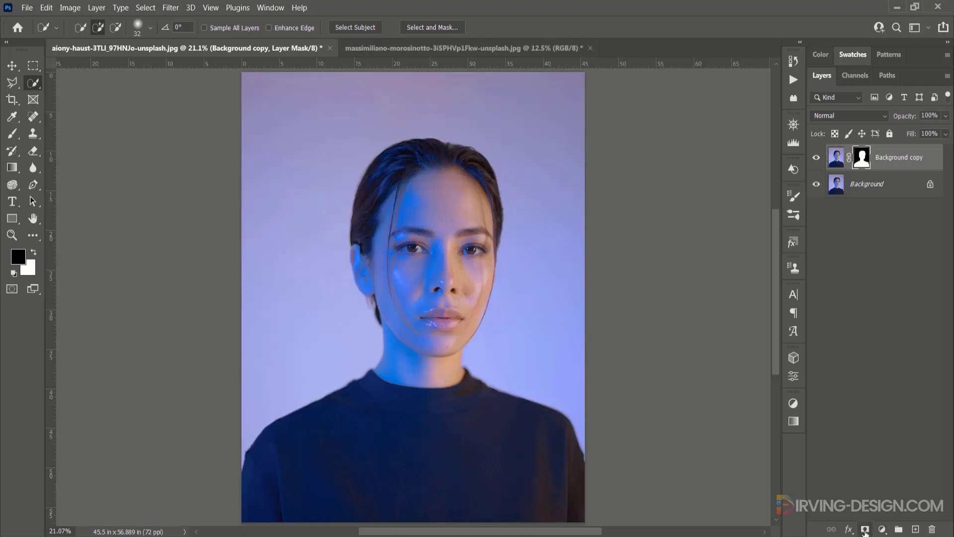
pyautogui.click(816, 185)
pyautogui.click(838, 159)
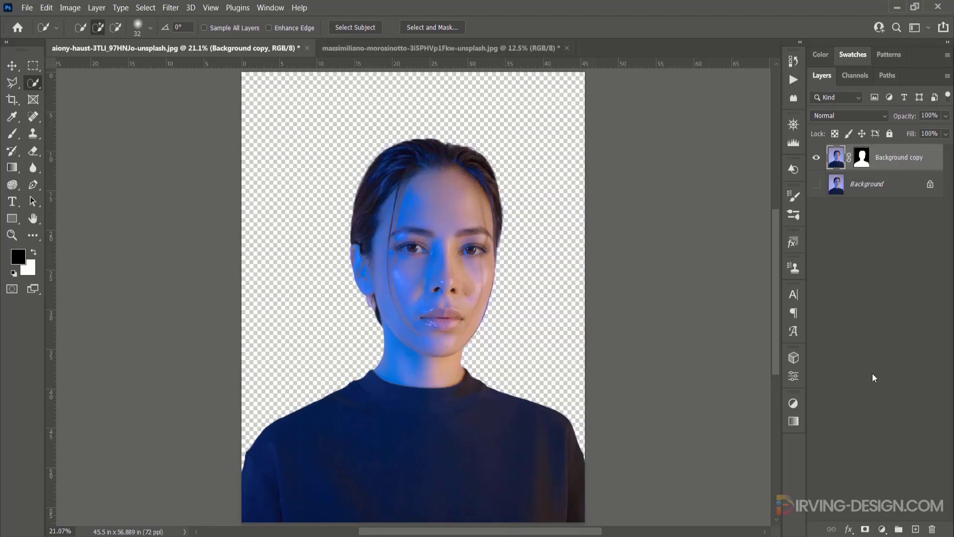
# Step: Add a gradient fill layer using the Gray_11 preset from the Grays gradient group
pyautogui.click(883, 529)
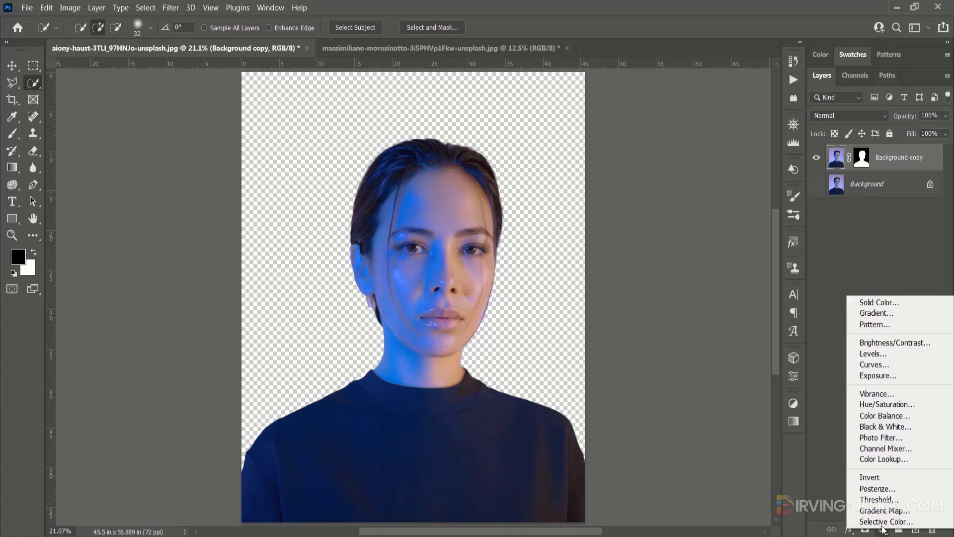
pyautogui.click(879, 313)
pyautogui.click(712, 209)
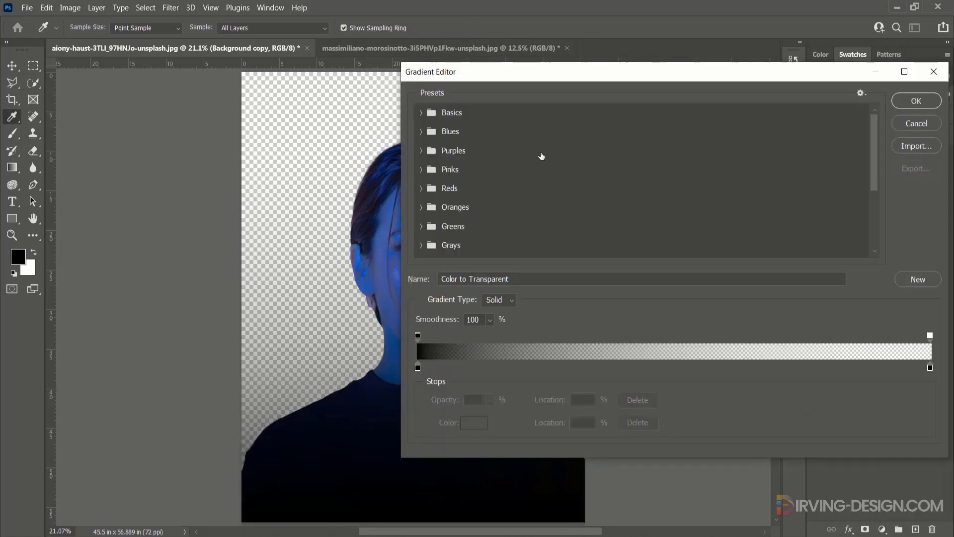
pyautogui.click(427, 247)
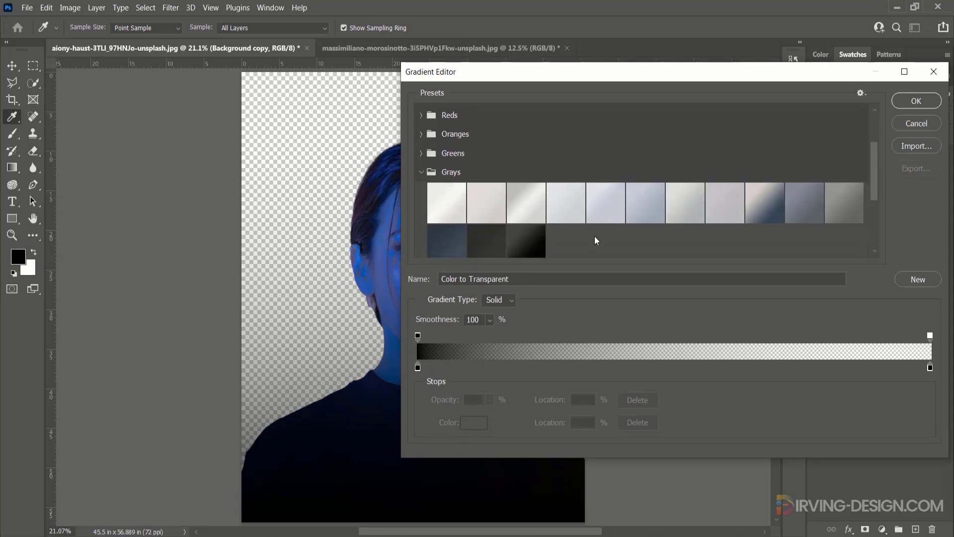
pyautogui.scroll(-2, 596, 240)
pyautogui.click(573, 168)
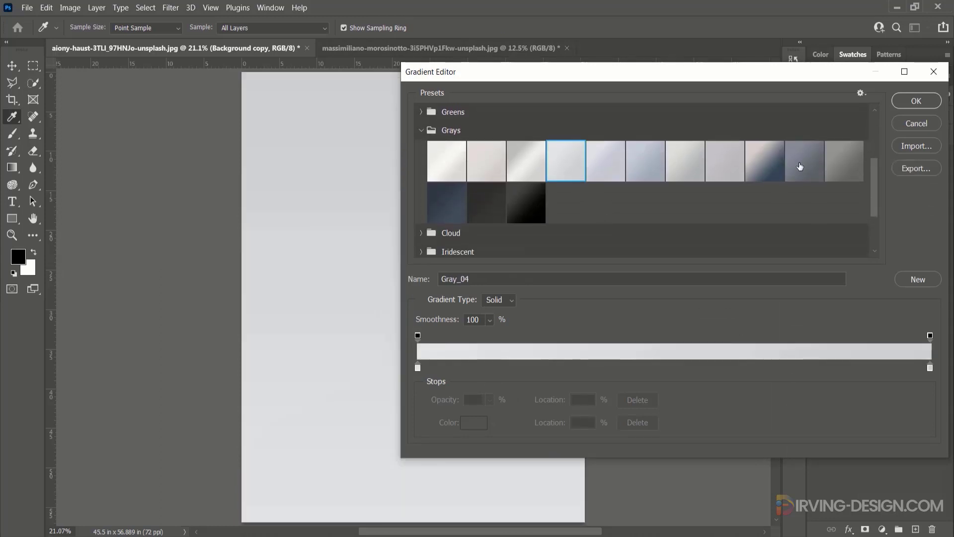
pyautogui.click(715, 170)
pyautogui.click(687, 171)
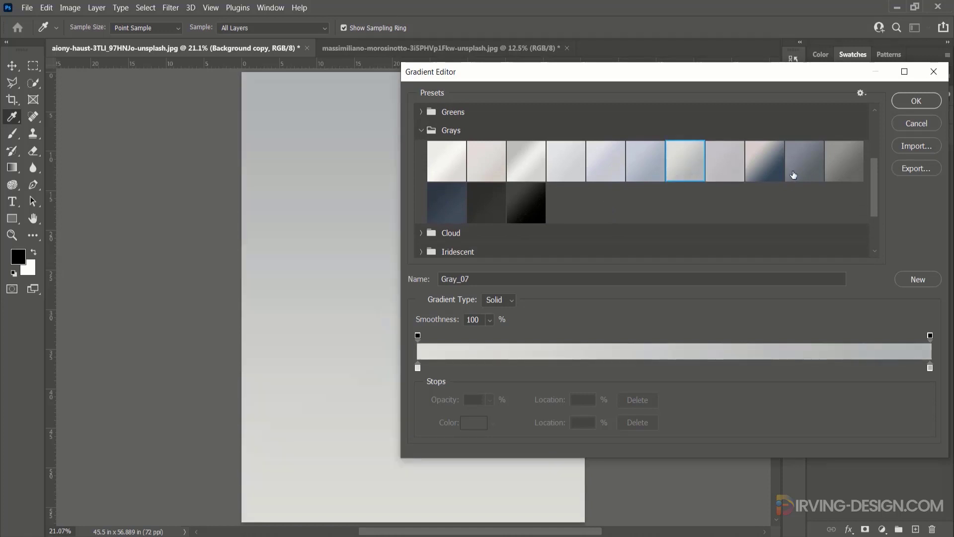
pyautogui.click(838, 168)
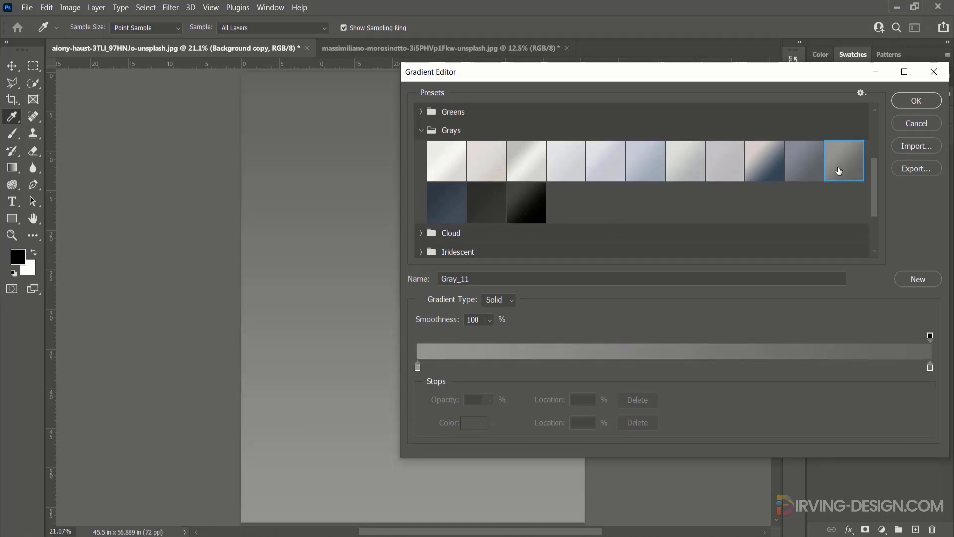
pyautogui.click(906, 101)
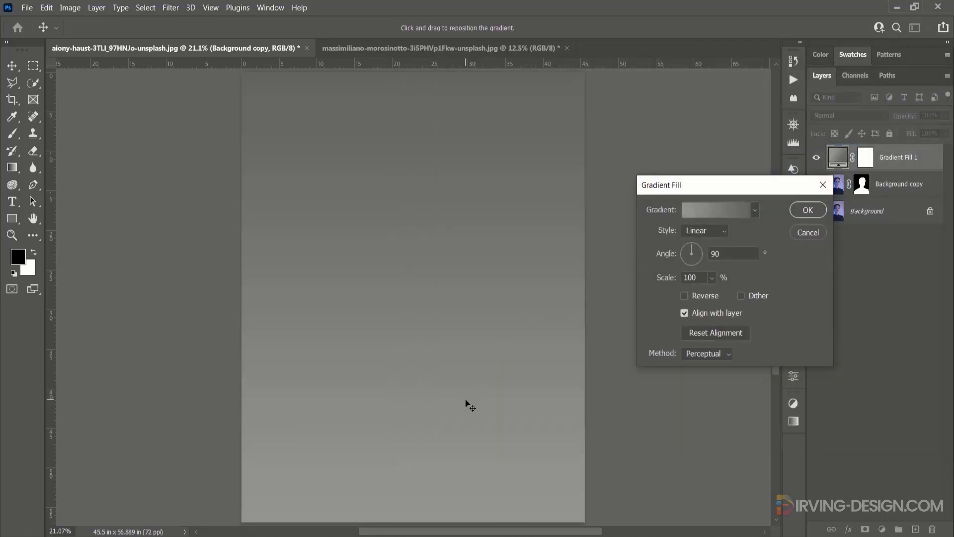
# Step: Reverse the gradient fill and shift it downward on the canvas so the darker gray sits at the image's base
pyautogui.moveTo(468, 384); pyautogui.dragTo(467, 170)
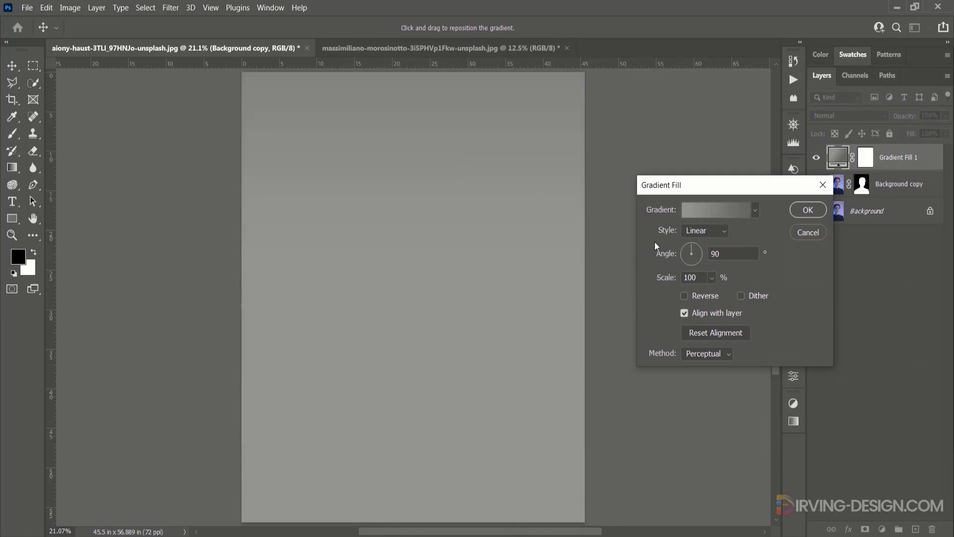
pyautogui.moveTo(452, 304); pyautogui.dragTo(477, 234)
pyautogui.click(688, 296)
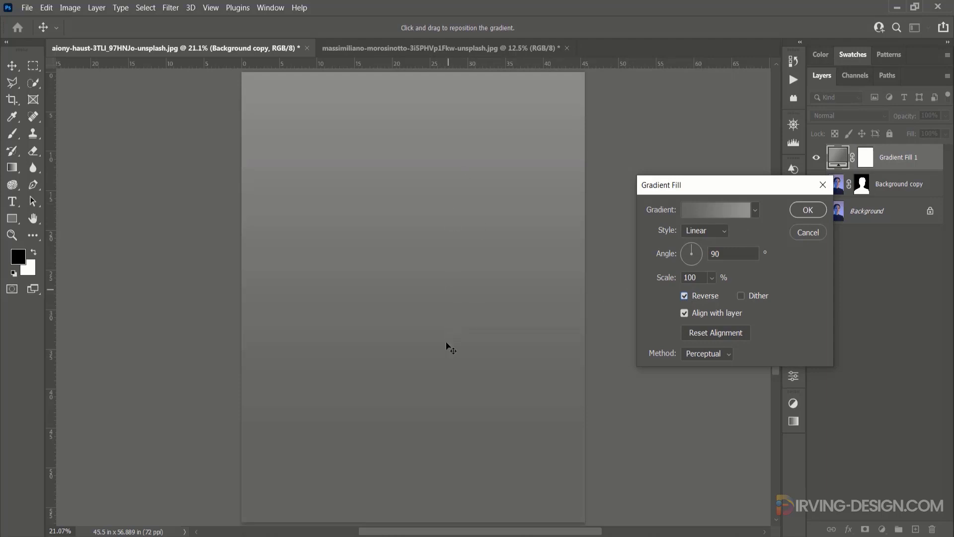
pyautogui.moveTo(445, 342); pyautogui.dragTo(445, 400)
pyautogui.moveTo(449, 290); pyautogui.dragTo(449, 354)
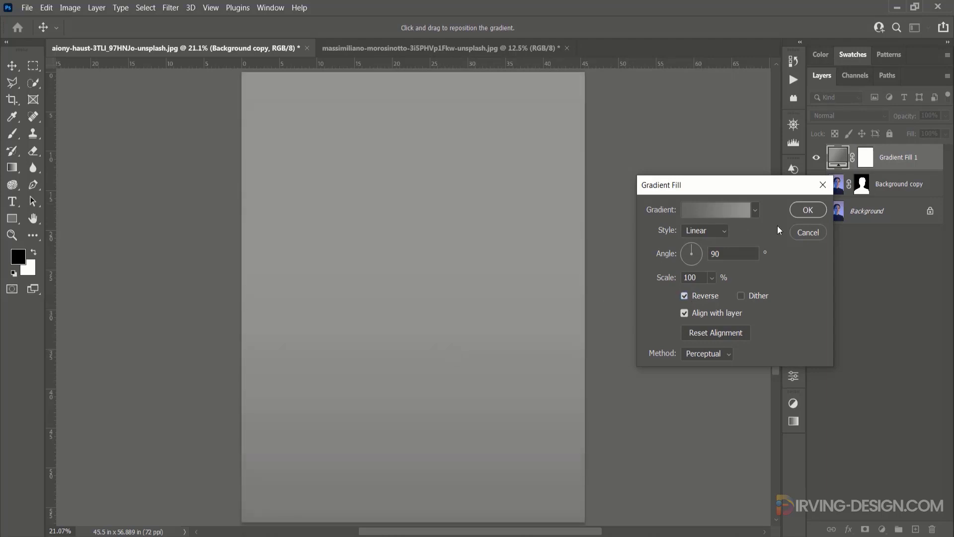
pyautogui.click(808, 210)
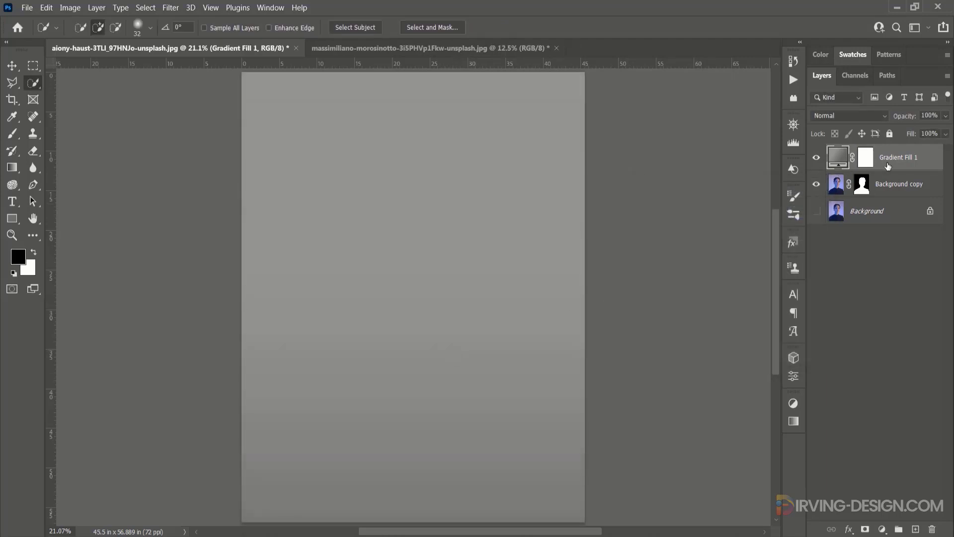
# Step: Move the Gradient Fill 1 layer beneath Background copy and apply Background copy's layer mask permanently
pyautogui.moveTo(890, 171); pyautogui.dragTo(886, 191)
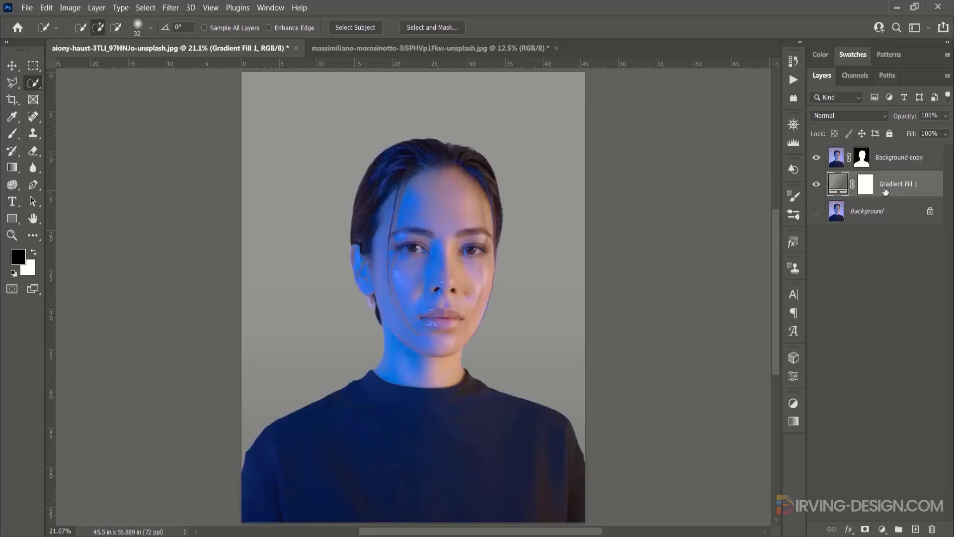
pyautogui.click(836, 159)
pyautogui.click(862, 157)
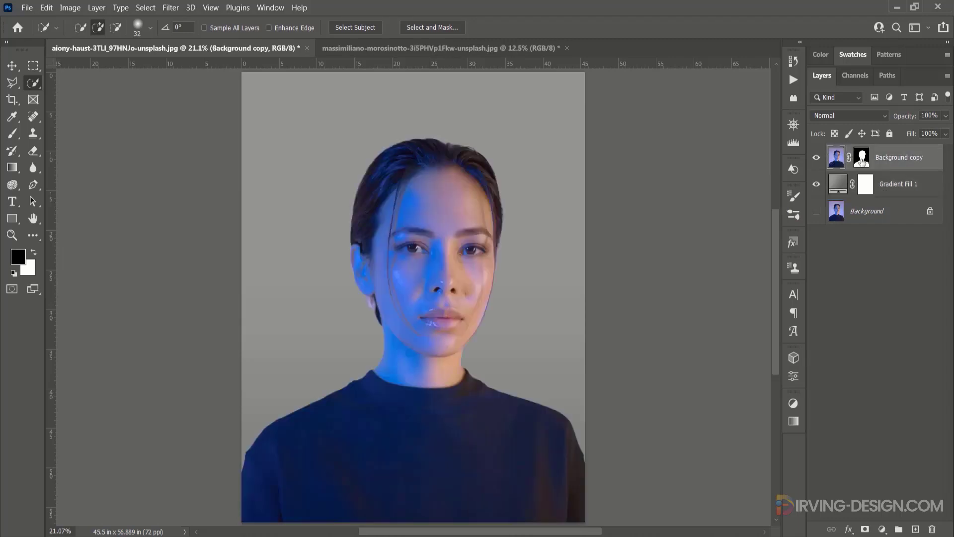
pyautogui.rightClick(863, 158)
pyautogui.click(863, 195)
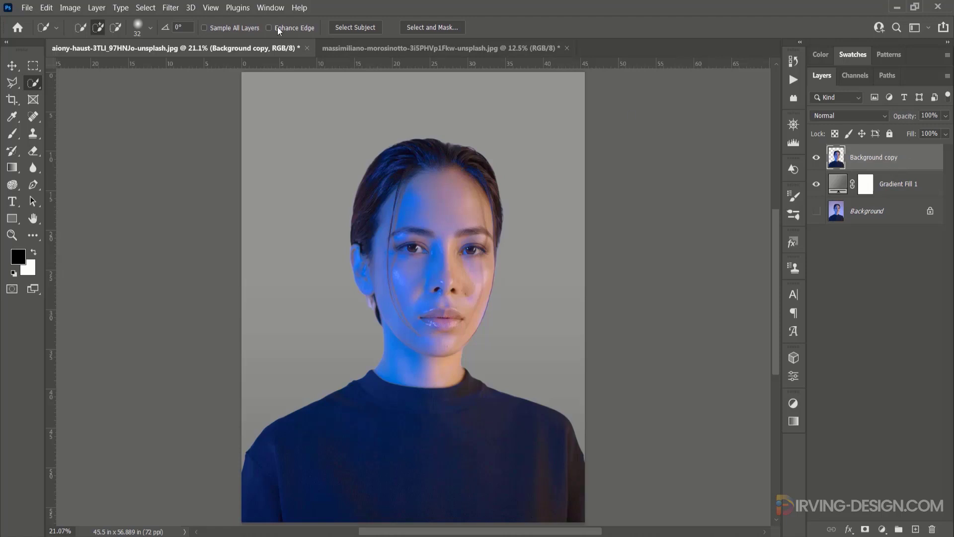
# Step: Desaturate the cut-out woman on the Background copy layer
pyautogui.click(75, 11)
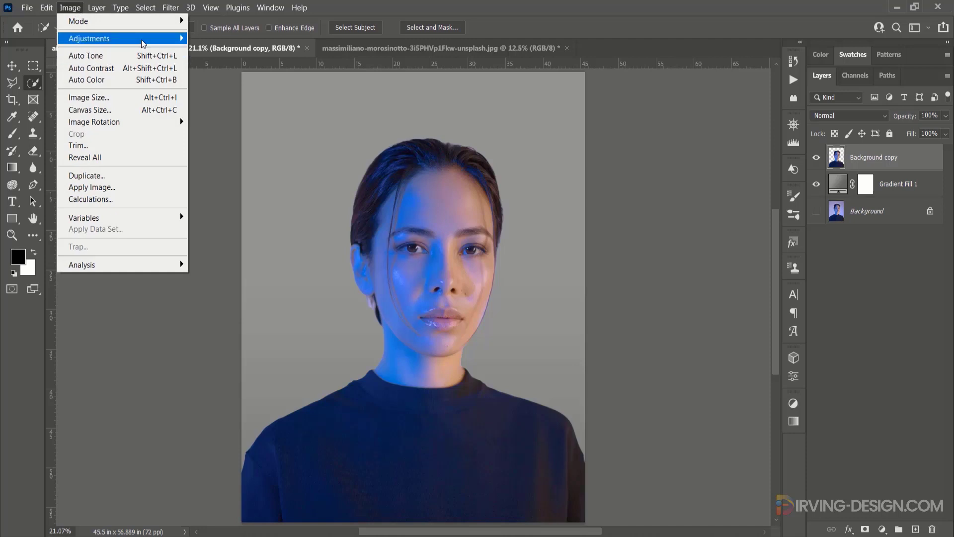
pyautogui.moveTo(144, 43)
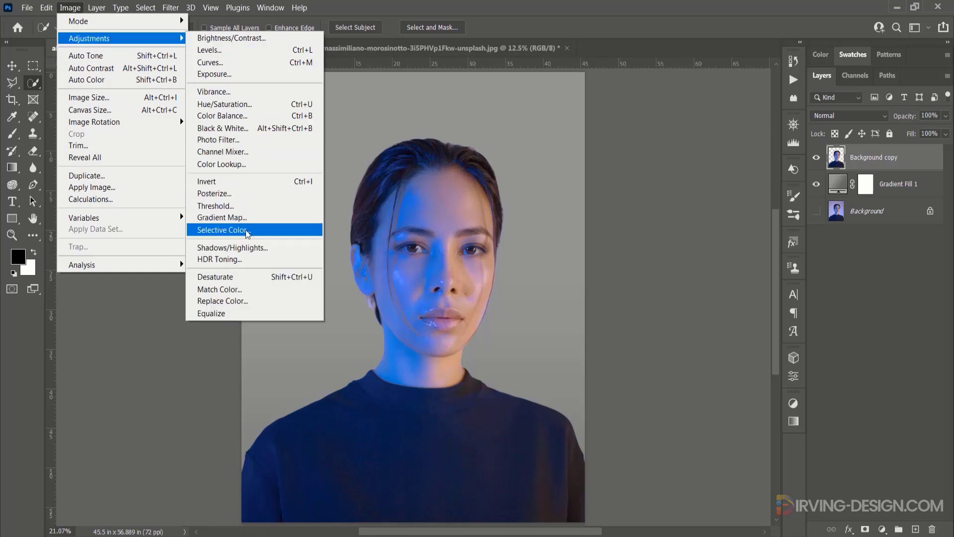
pyautogui.click(239, 276)
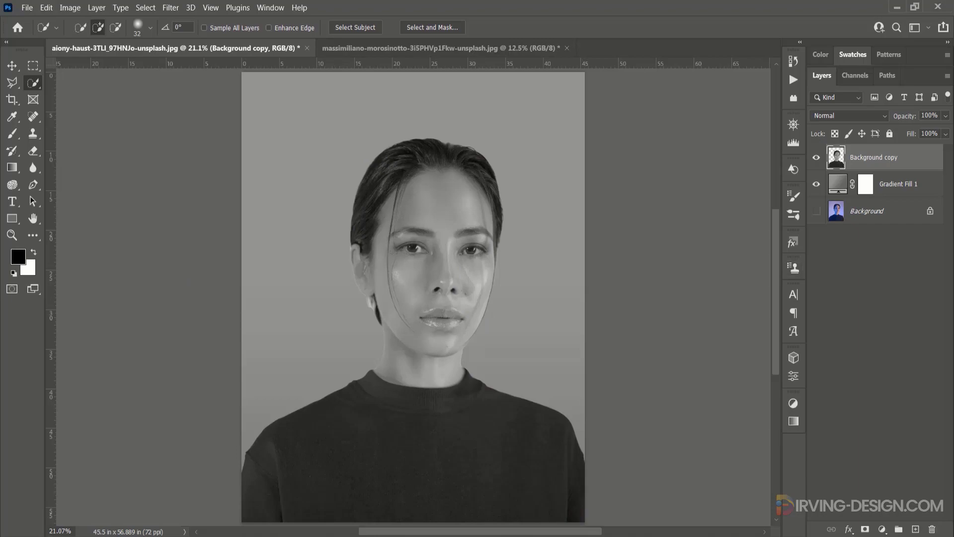
# Step: Place the ben-o-bro city photo from the Double Exposure Effect 1 (Girl) folder into the portrait document and position it over her lower body
pyautogui.moveTo(348, 535)
pyautogui.click(470, 490)
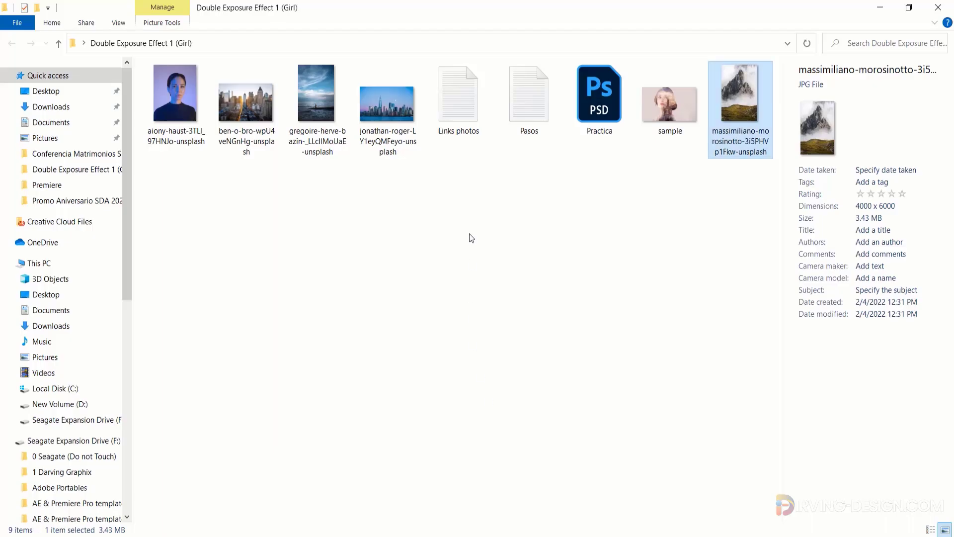
pyautogui.click(254, 111)
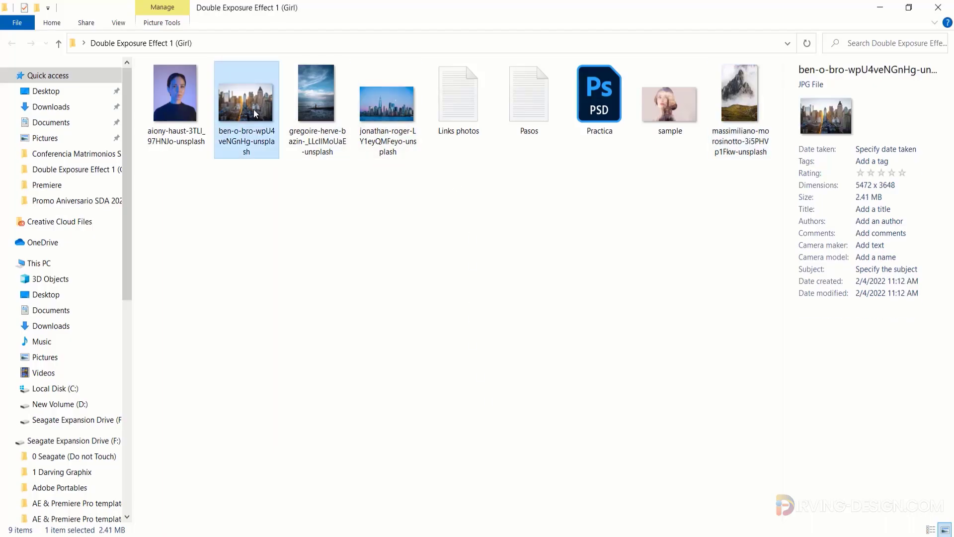
pyautogui.moveTo(254, 109); pyautogui.dragTo(435, 429)
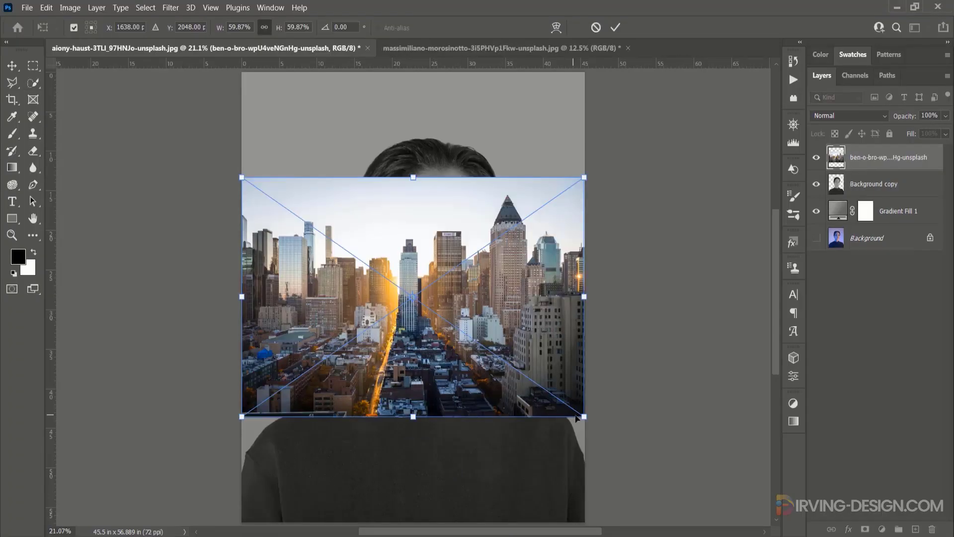
pyautogui.moveTo(543, 338); pyautogui.dragTo(545, 460)
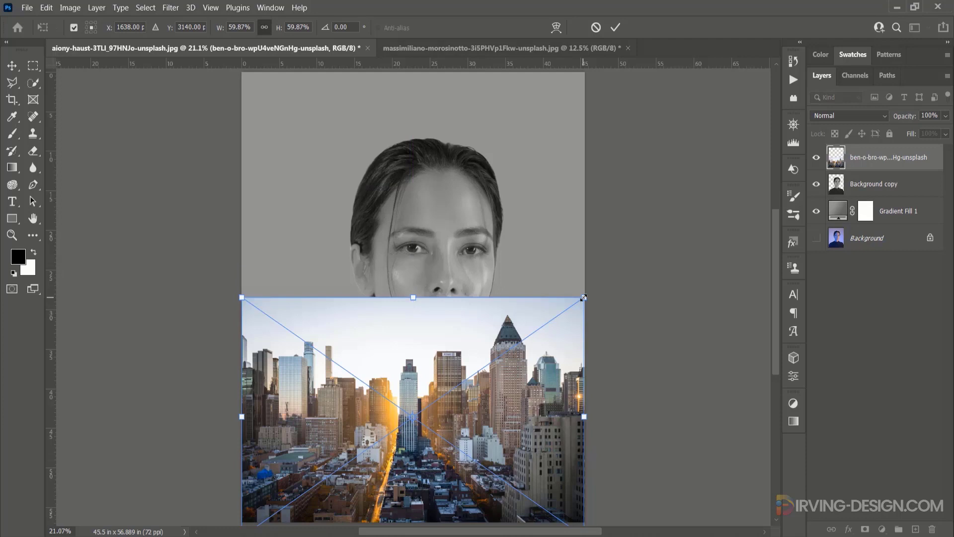
pyautogui.press('Return')
pyautogui.press('w')
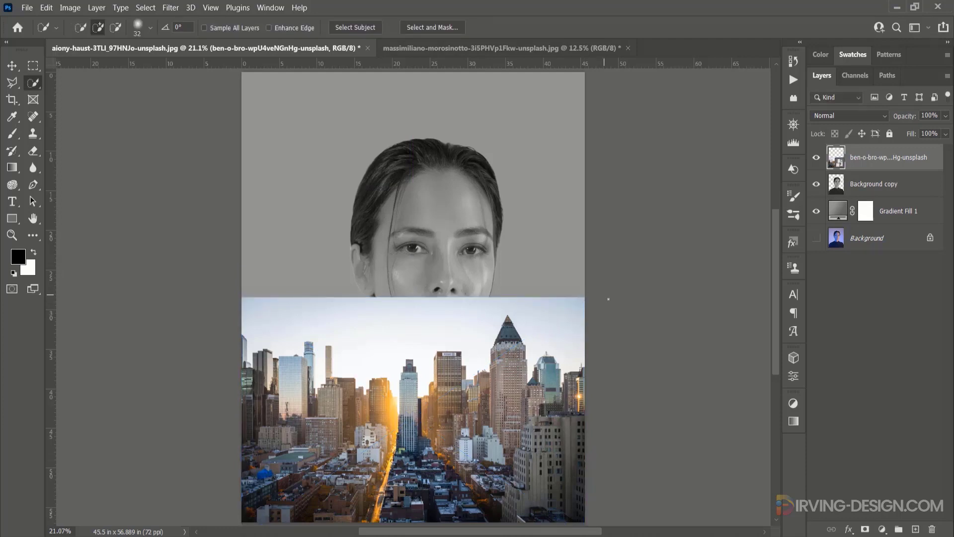
# Step: Mask the city photo layer to the silhouette of the cut-out woman on Background copy and set its blend mode to Screen
pyautogui.keyDown('ctrl'); pyautogui.click(839, 188); pyautogui.keyUp('ctrl')
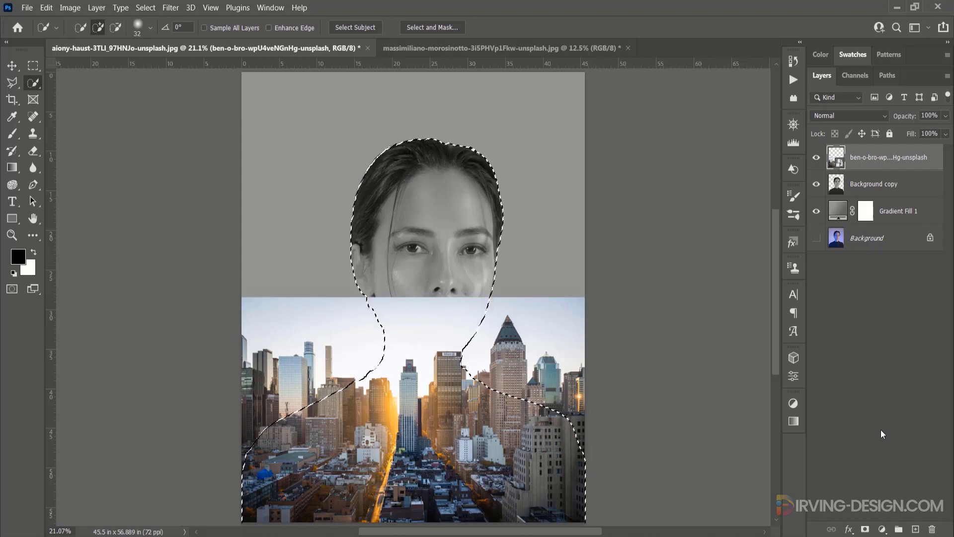
pyautogui.click(866, 530)
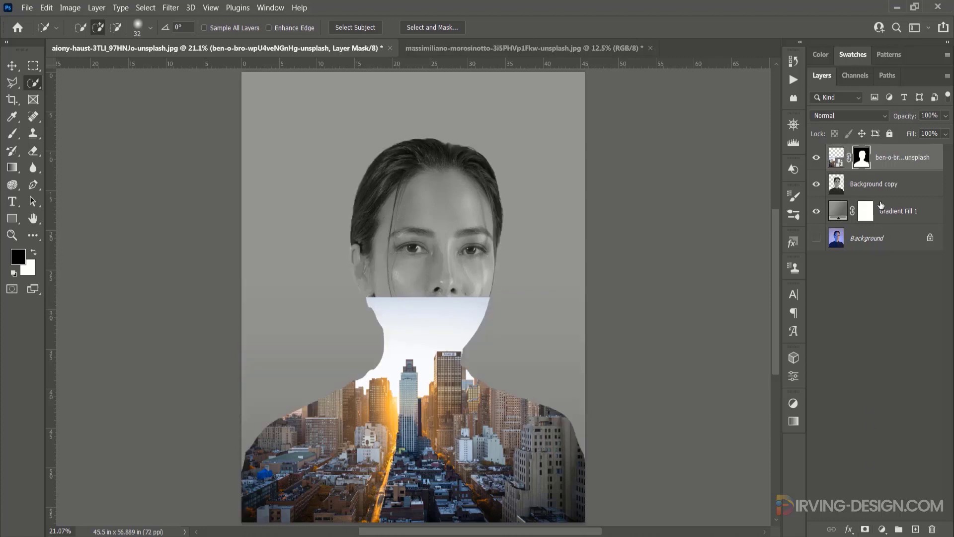
pyautogui.click(836, 164)
pyautogui.click(864, 117)
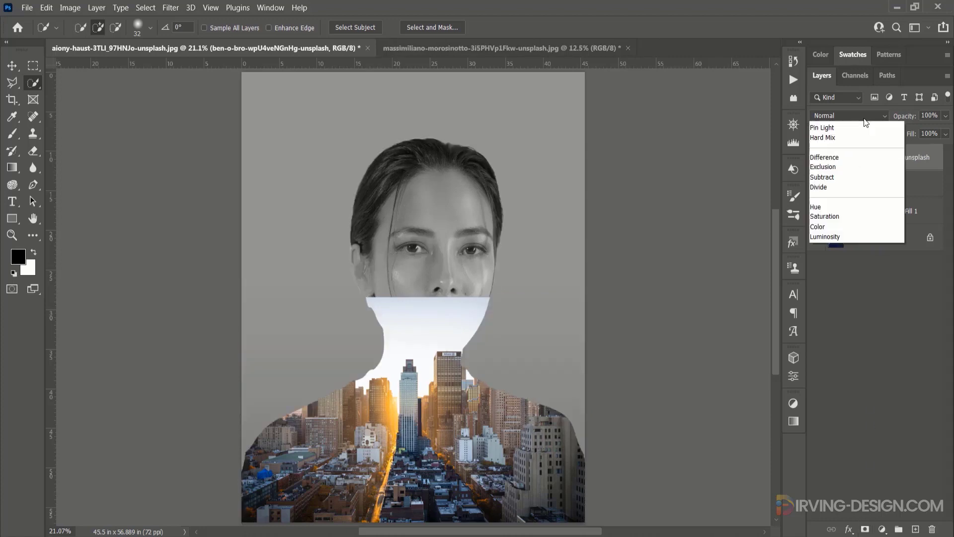
pyautogui.click(856, 228)
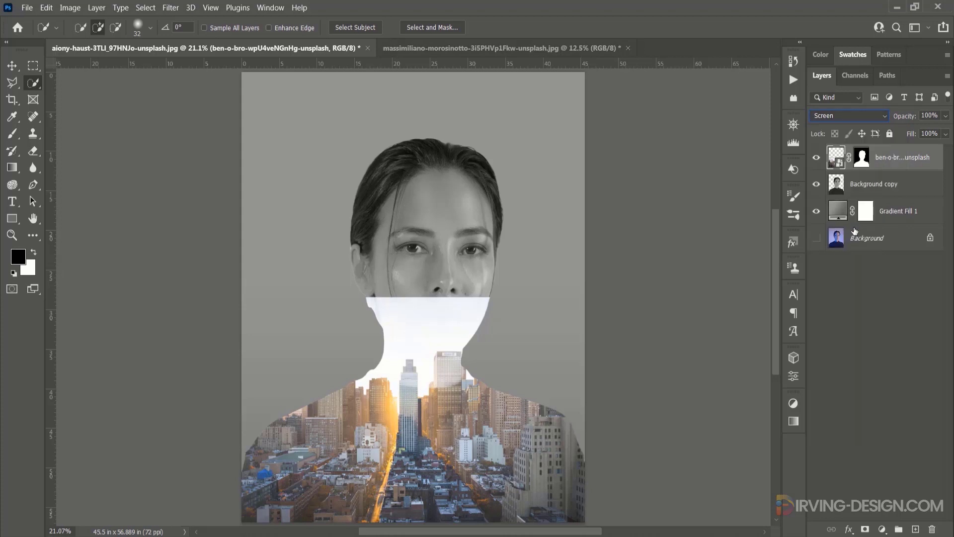
# Step: Paint black on the city layer's mask over the lower face and upper neck, raising the brush opacity to 99%
pyautogui.click(862, 160)
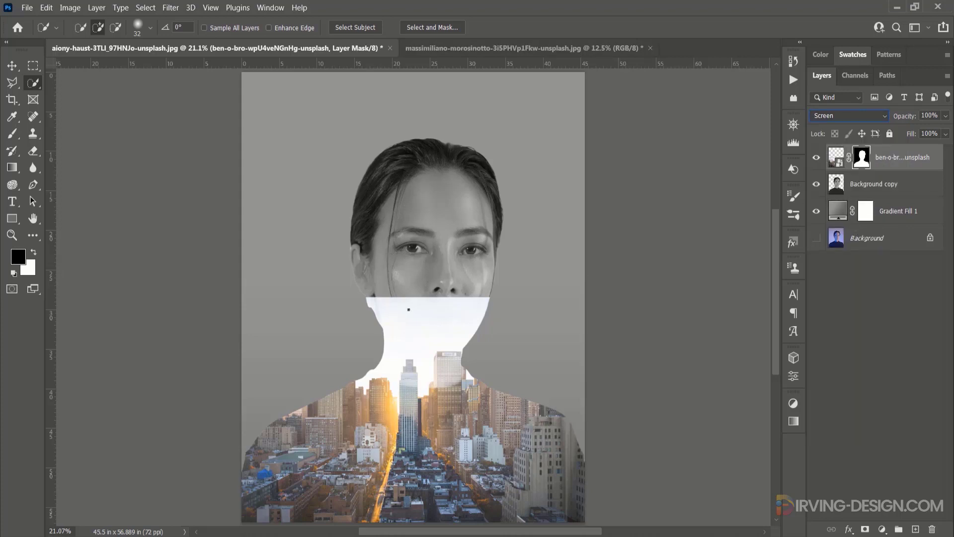
pyautogui.click(12, 133)
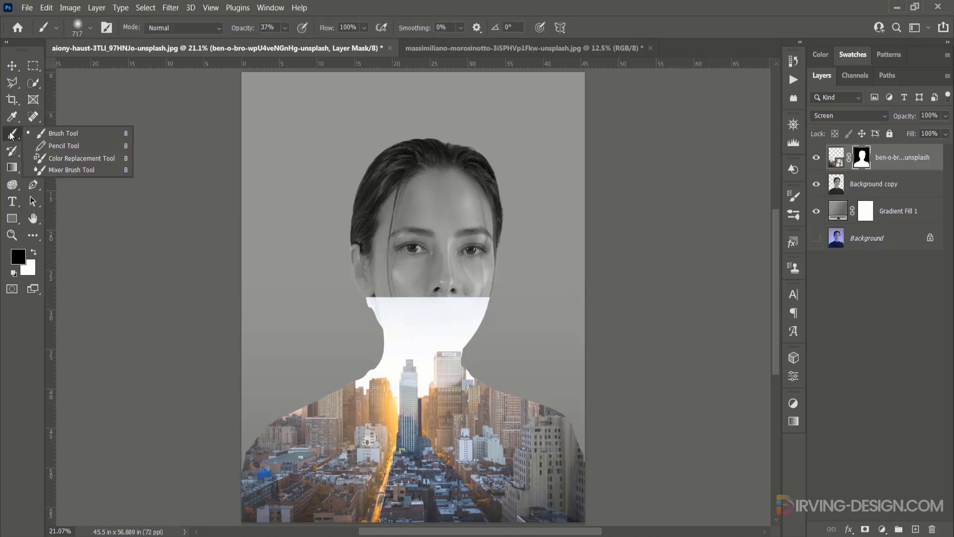
pyautogui.click(62, 135)
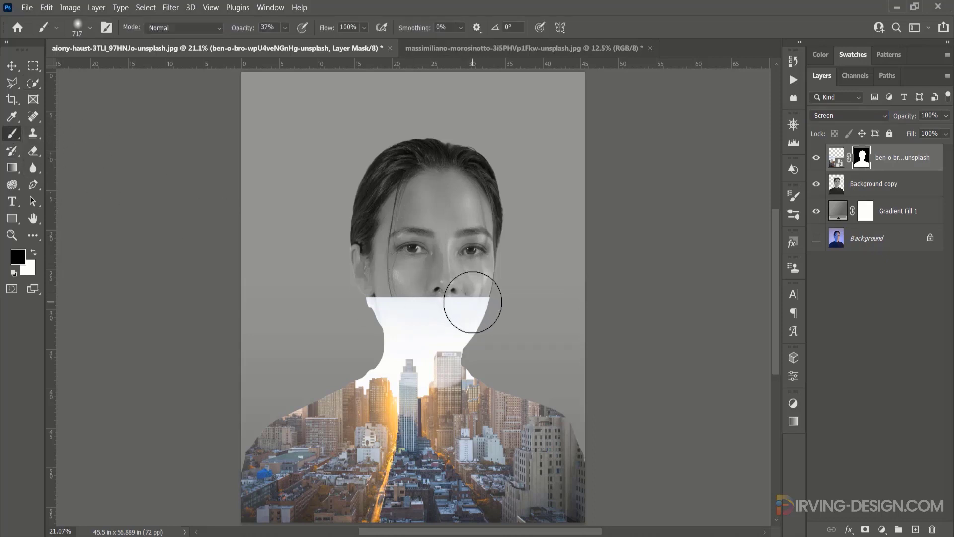
pyautogui.moveTo(473, 302)
pyautogui.mouseDown()
pyautogui.moveTo(418, 302)
pyautogui.moveTo(442, 300)
pyautogui.moveTo(383, 288)
pyautogui.moveTo(422, 285)
pyautogui.moveTo(437, 298)
pyautogui.moveTo(470, 297)
pyautogui.moveTo(369, 301)
pyautogui.moveTo(382, 301)
pyautogui.mouseUp()
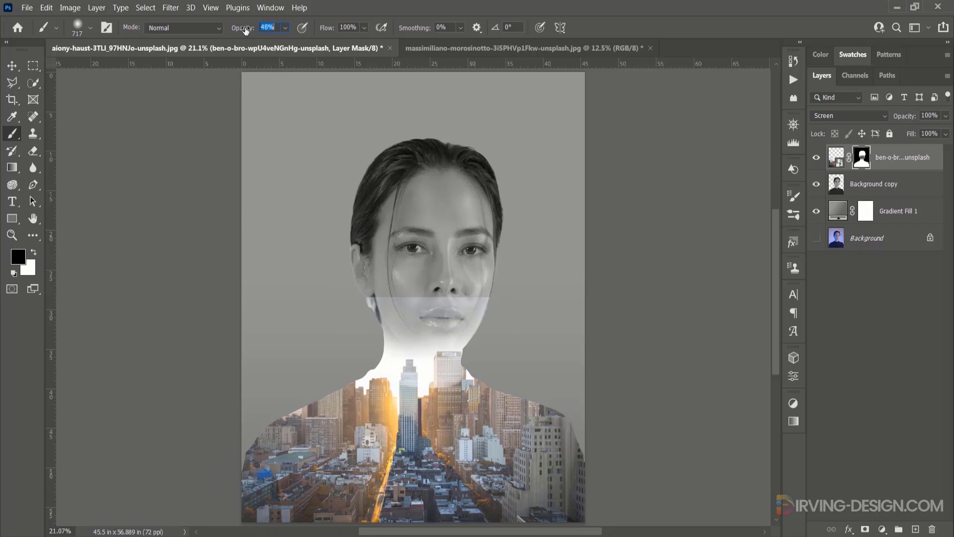
pyautogui.moveTo(386, 294)
pyautogui.mouseDown()
pyautogui.moveTo(456, 309)
pyautogui.moveTo(334, 341)
pyautogui.mouseUp()
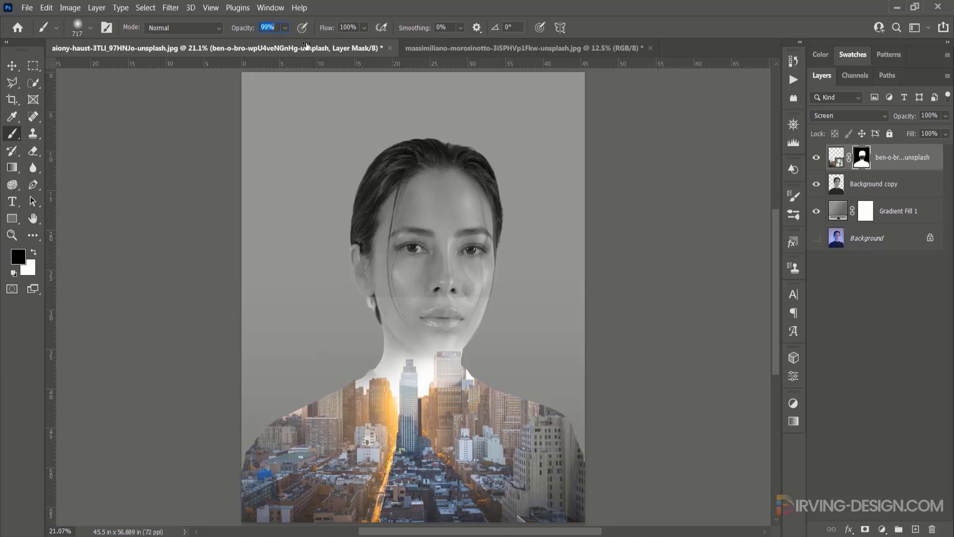
pyautogui.moveTo(422, 322)
pyautogui.mouseDown()
pyautogui.moveTo(397, 296)
pyautogui.moveTo(457, 300)
pyautogui.moveTo(349, 349)
pyautogui.moveTo(408, 310)
pyautogui.moveTo(434, 298)
pyautogui.moveTo(443, 319)
pyautogui.mouseUp()
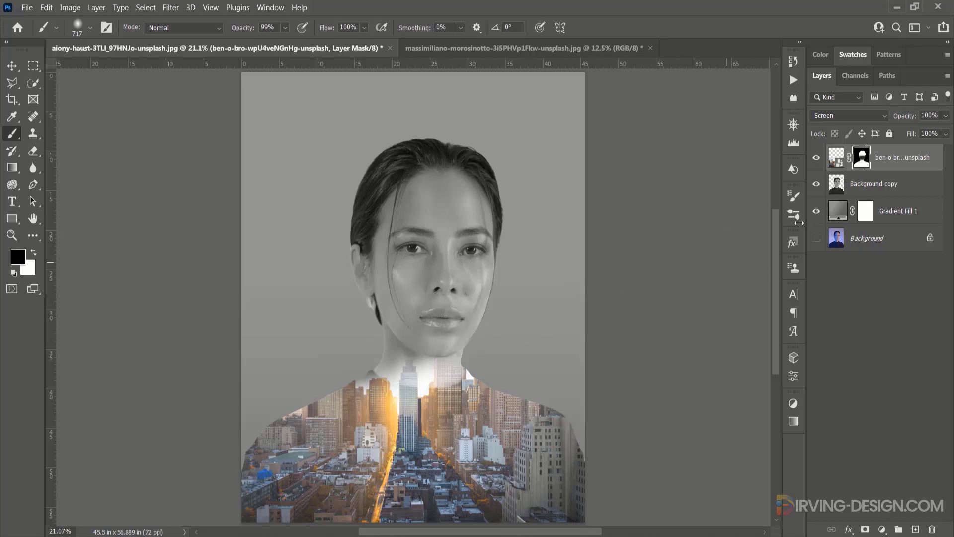
# Step: Load the woman's silhouette as a selection and paint black on the city layer's mask along both shoulder edges
pyautogui.keyDown('ctrl'); pyautogui.click(839, 184); pyautogui.keyUp('ctrl')
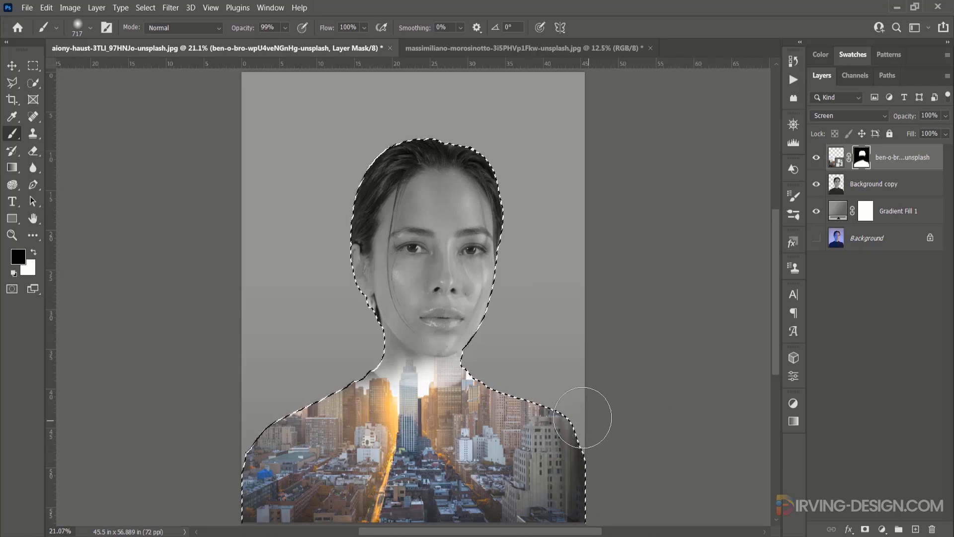
pyautogui.moveTo(582, 418)
pyautogui.mouseDown()
pyautogui.moveTo(548, 390)
pyautogui.moveTo(479, 364)
pyautogui.mouseUp()
pyautogui.moveTo(326, 377)
pyautogui.mouseDown()
pyautogui.moveTo(250, 416)
pyautogui.moveTo(220, 445)
pyautogui.mouseUp()
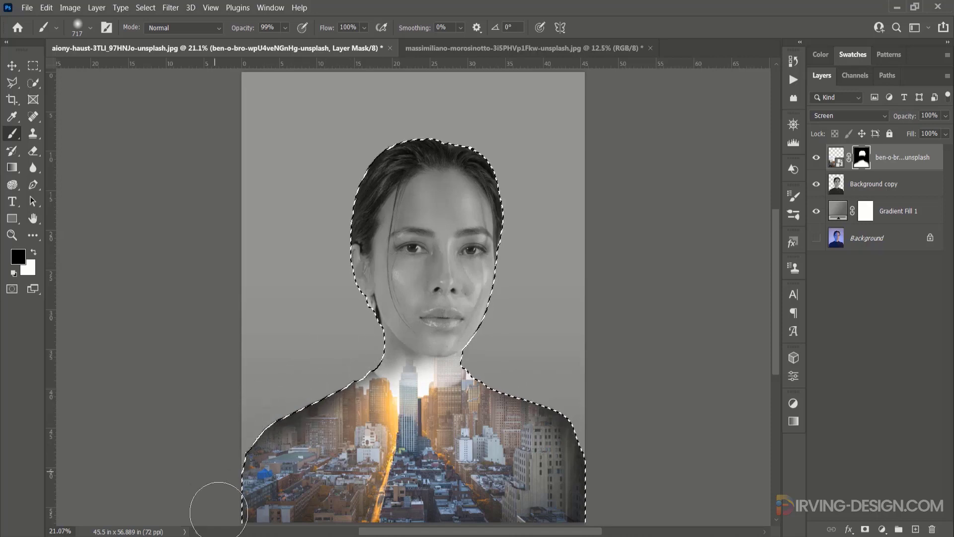
# Step: Lower the brush opacity to 39%, softly fade the city along the body's side and bottom edges on the mask, and deselect
pyautogui.click(285, 30)
pyautogui.click(264, 41)
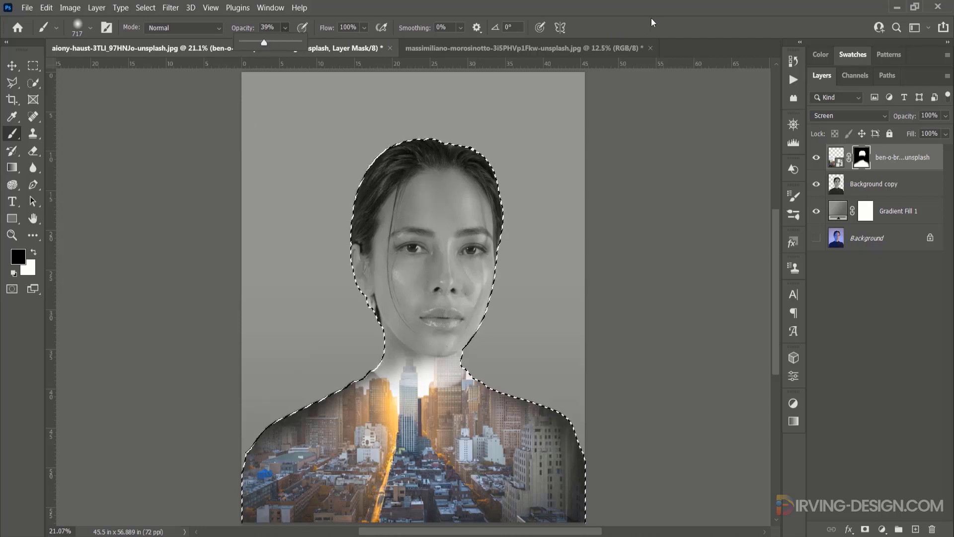
pyautogui.moveTo(576, 389); pyautogui.dragTo(576, 375)
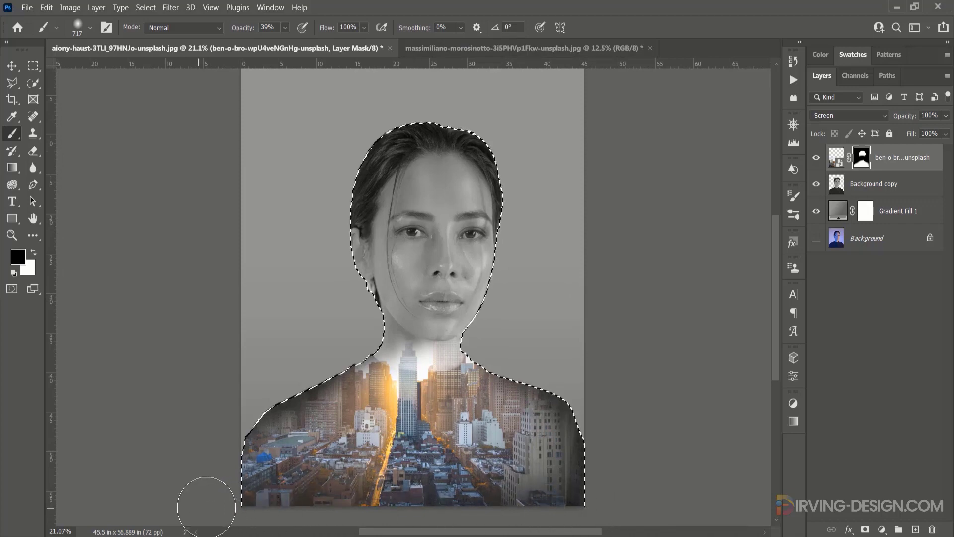
pyautogui.scroll(-1, 540, 532)
pyautogui.scroll(-1, 544, 530)
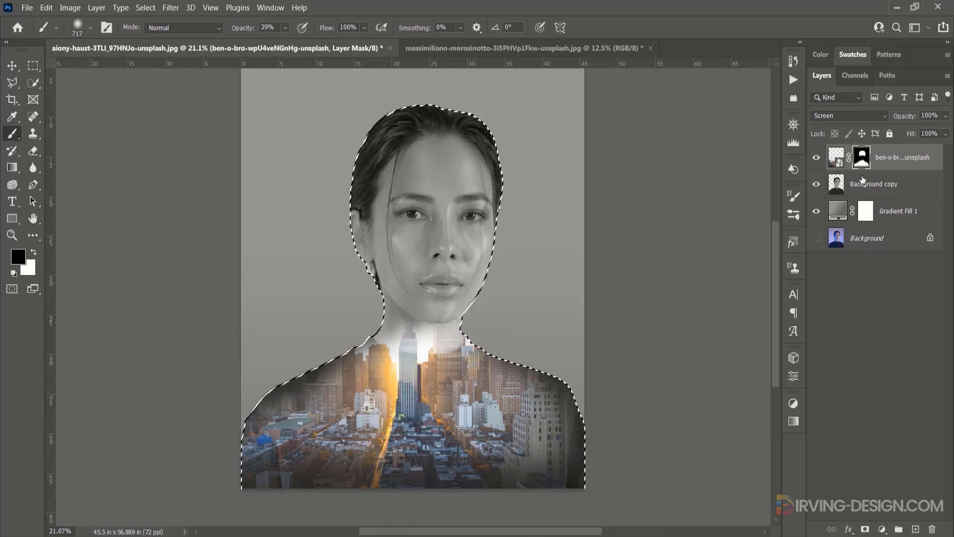
pyautogui.hotkey('ctrl', 'd')
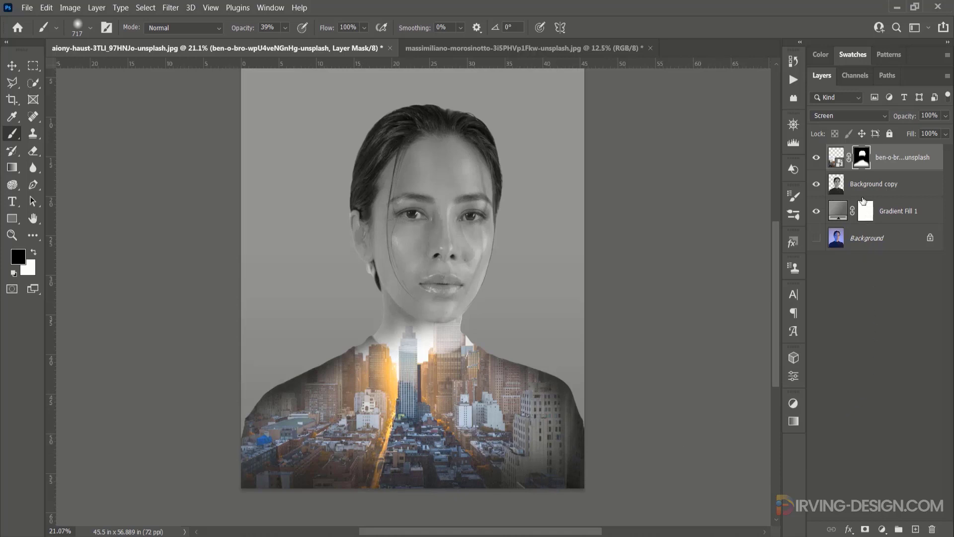
# Step: Duplicate the Background copy layer and move the duplicate above the city photo layer
pyautogui.click(877, 183)
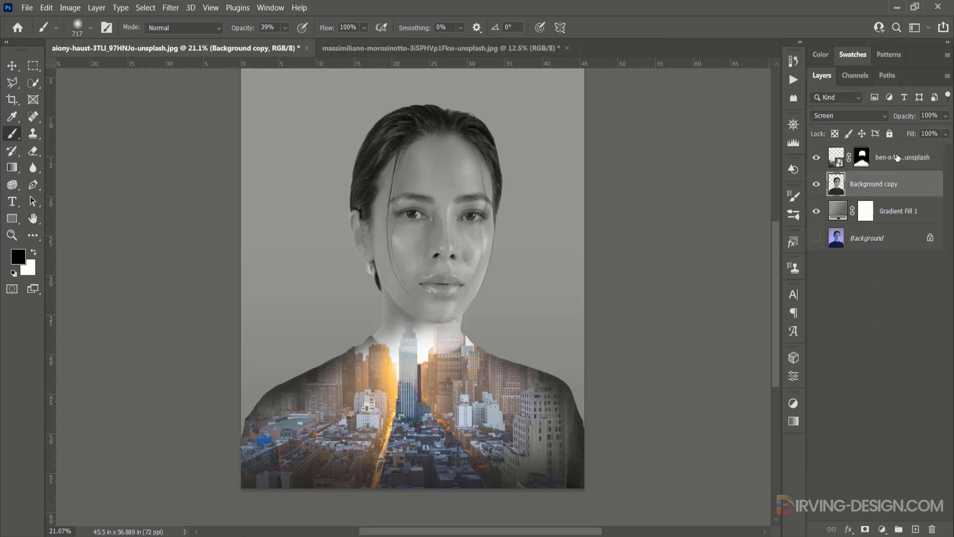
pyautogui.keyDown('shift'); pyautogui.click(897, 158); pyautogui.keyUp('shift')
pyautogui.click(876, 183)
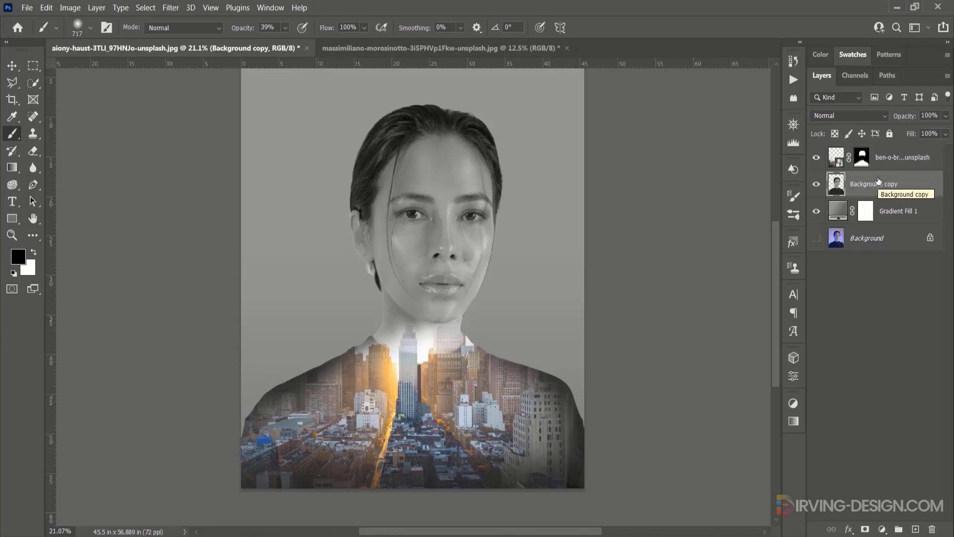
pyautogui.hotkey('ctrl', 'j')
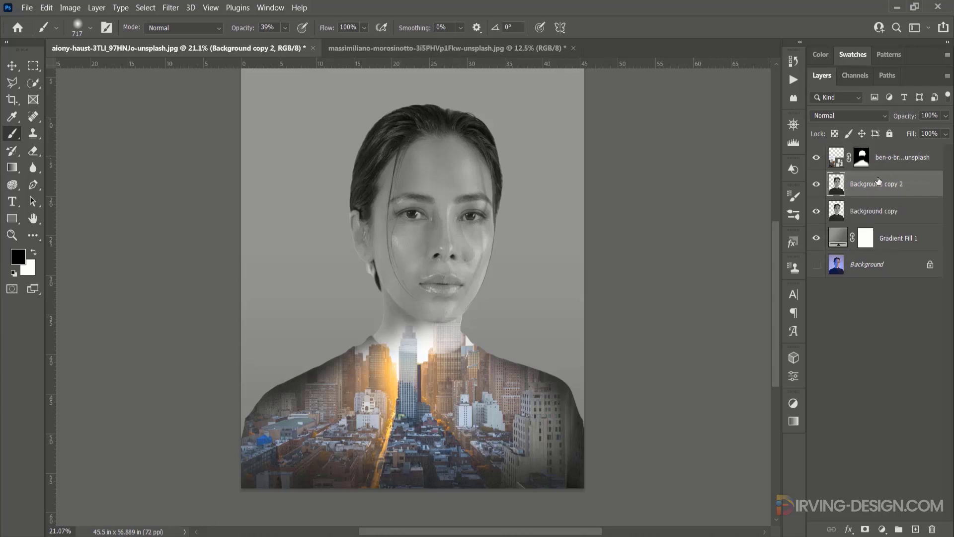
pyautogui.moveTo(879, 182); pyautogui.dragTo(882, 157)
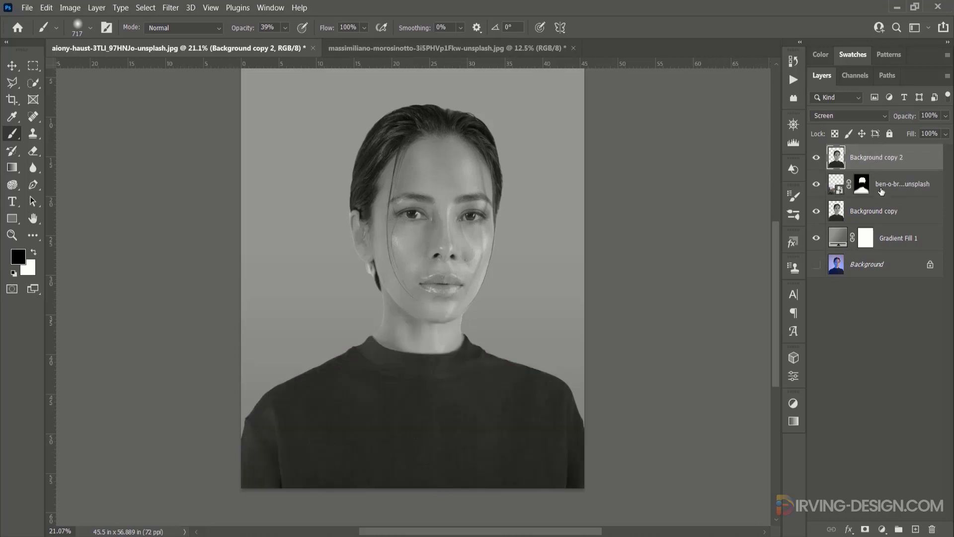
# Step: Group the city photo layer with Background copy and name the group City
pyautogui.click(882, 191)
pyautogui.keyDown('shift'); pyautogui.click(880, 205); pyautogui.keyUp('shift')
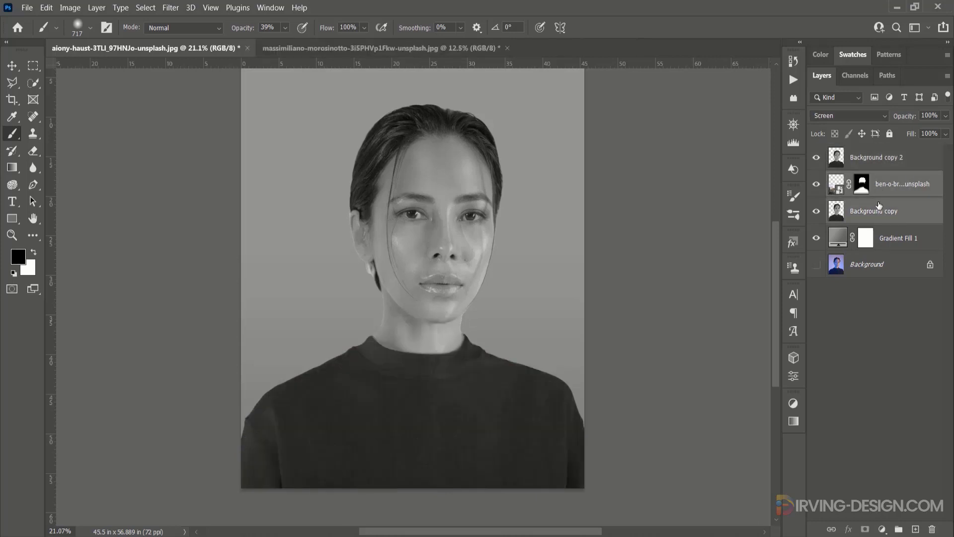
pyautogui.hotkey('ctrl', 'g')
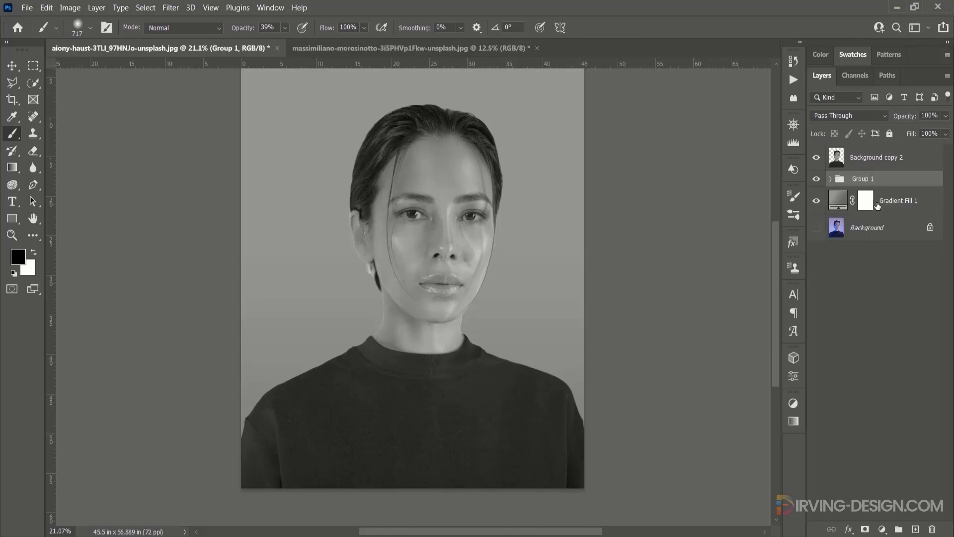
pyautogui.doubleClick(863, 180)
pyautogui.write('City')
pyautogui.press('Return')
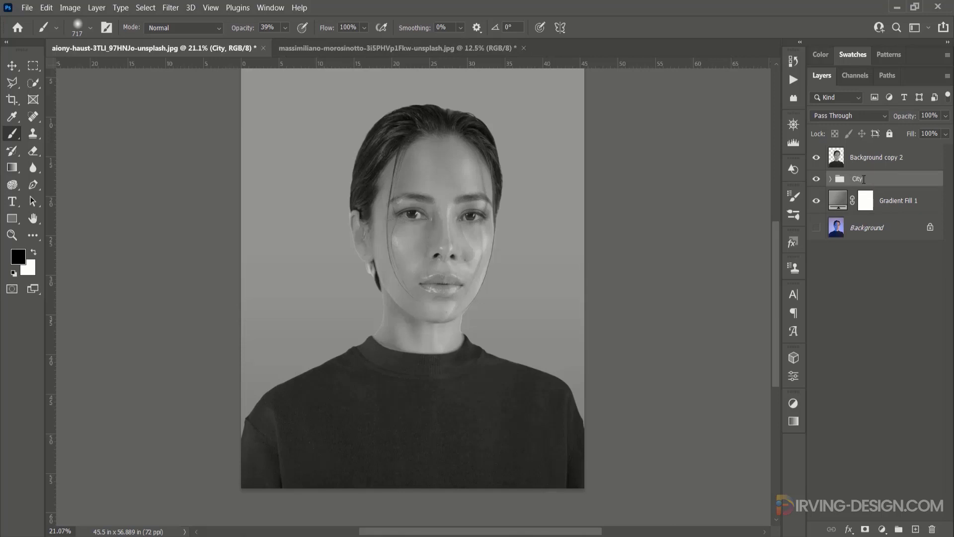
# Step: Set the blend mode of the Background copy 2 layer to Screen
pyautogui.click(889, 163)
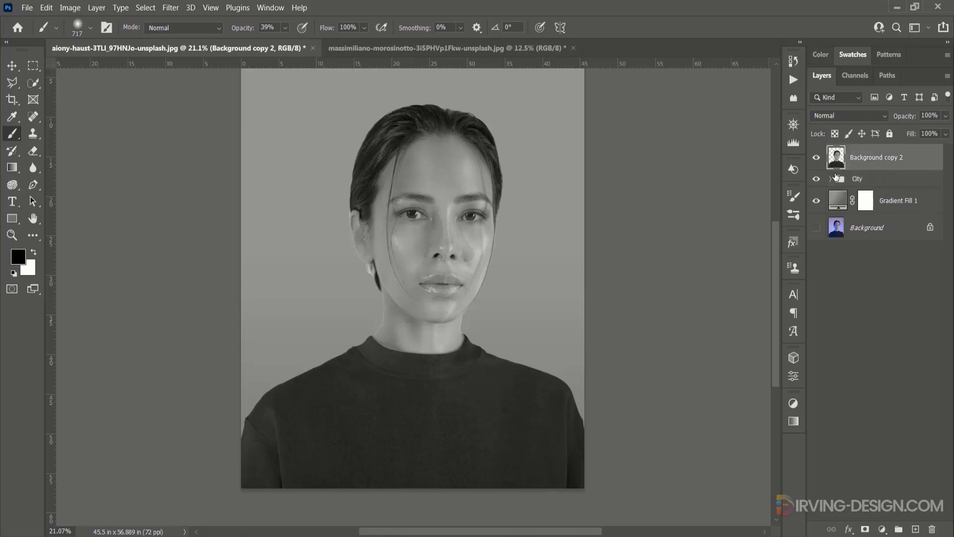
pyautogui.click(864, 118)
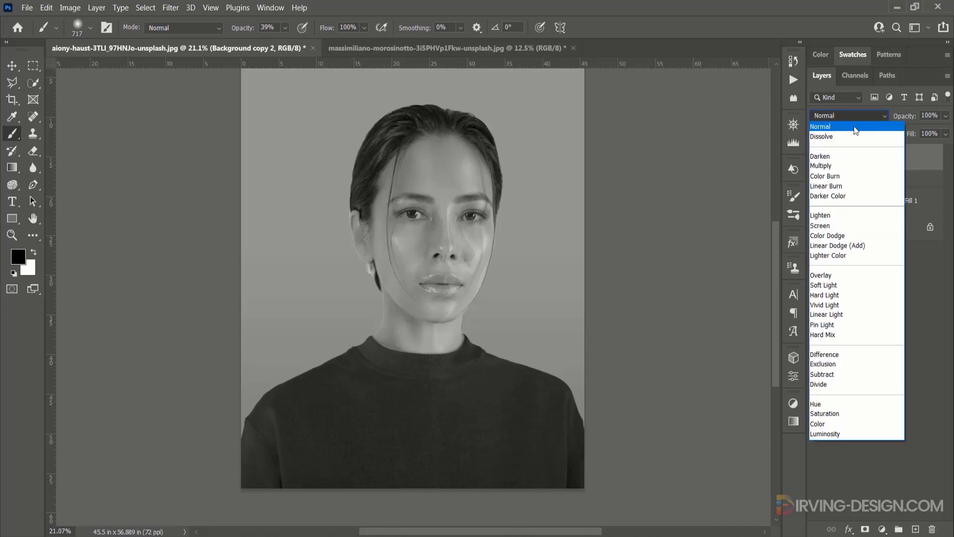
pyautogui.click(834, 227)
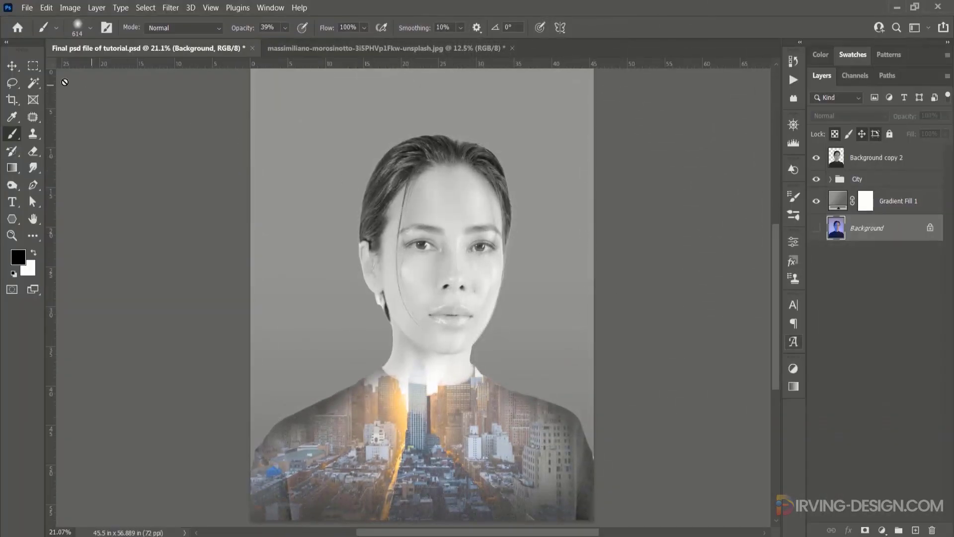
# Step: In the massimiliano-morosinotto mountain photo document, duplicate the Background layer and convert the copy to a smart object
pyautogui.click(12, 66)
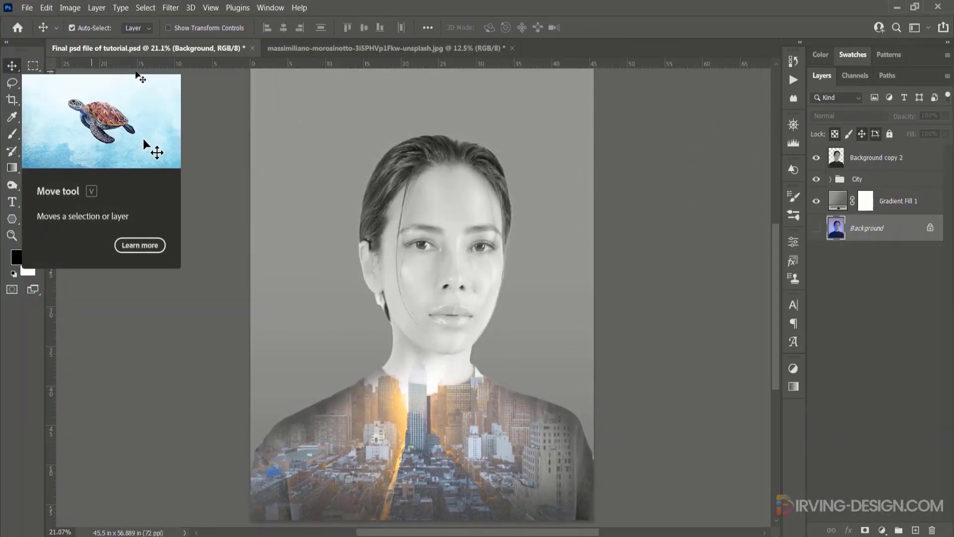
pyautogui.click(368, 49)
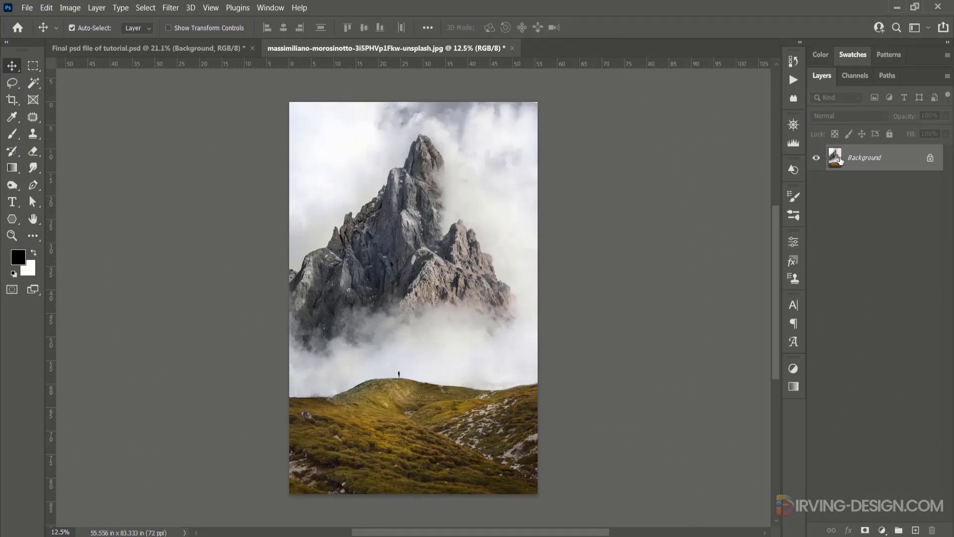
pyautogui.moveTo(894, 160); pyautogui.dragTo(915, 523)
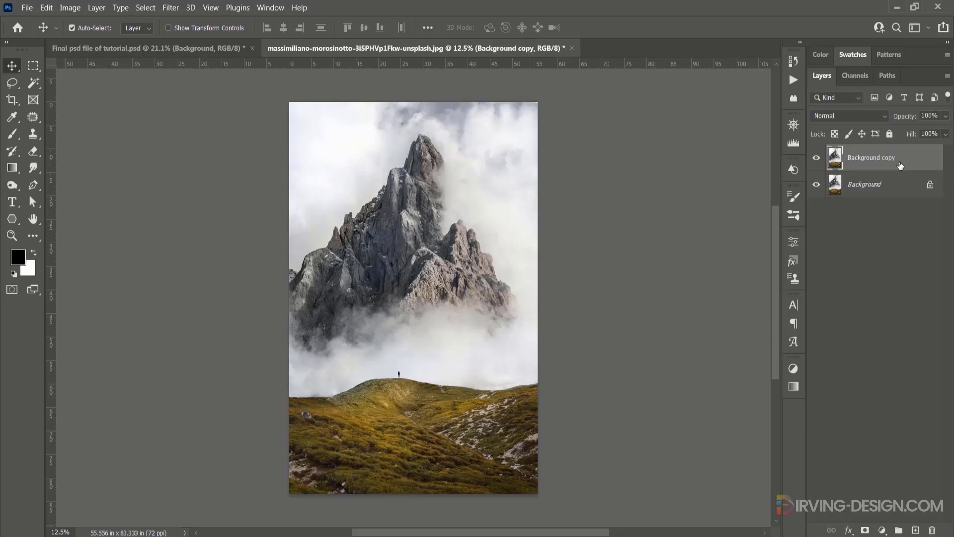
pyautogui.rightClick(901, 166)
pyautogui.click(833, 188)
# Step: Select the mountain with Select Subject, mask the Background copy layer to that selection, and hide the Background layer
pyautogui.click(34, 83)
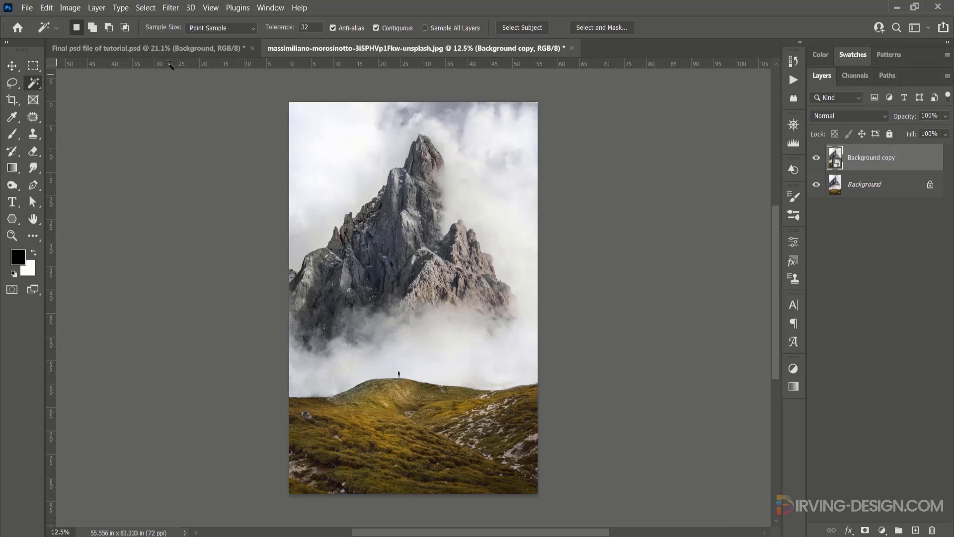
pyautogui.click(526, 27)
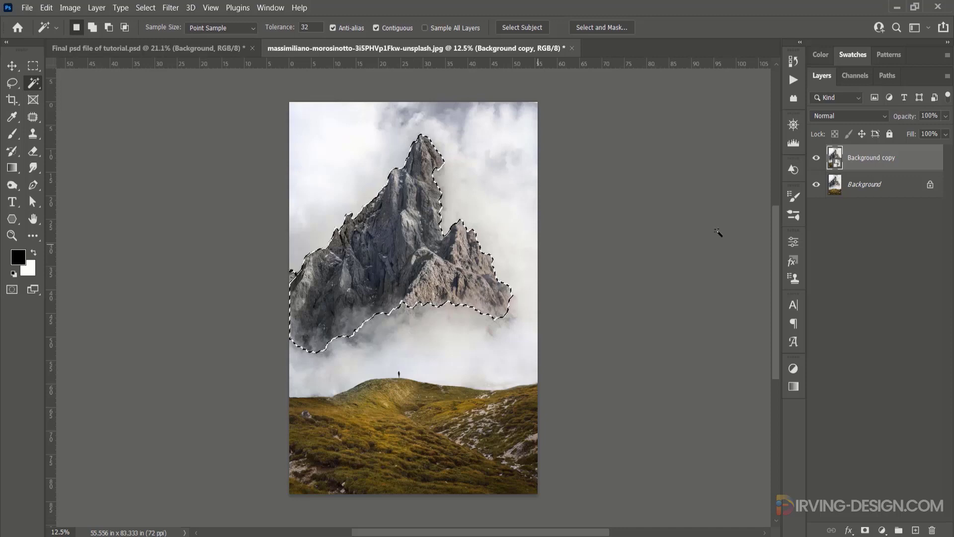
pyautogui.click(865, 531)
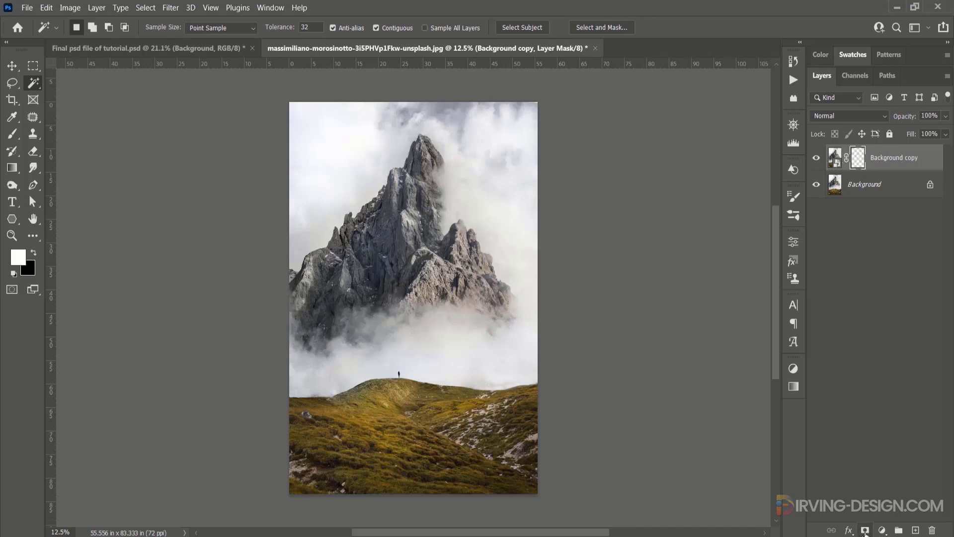
pyautogui.click(815, 185)
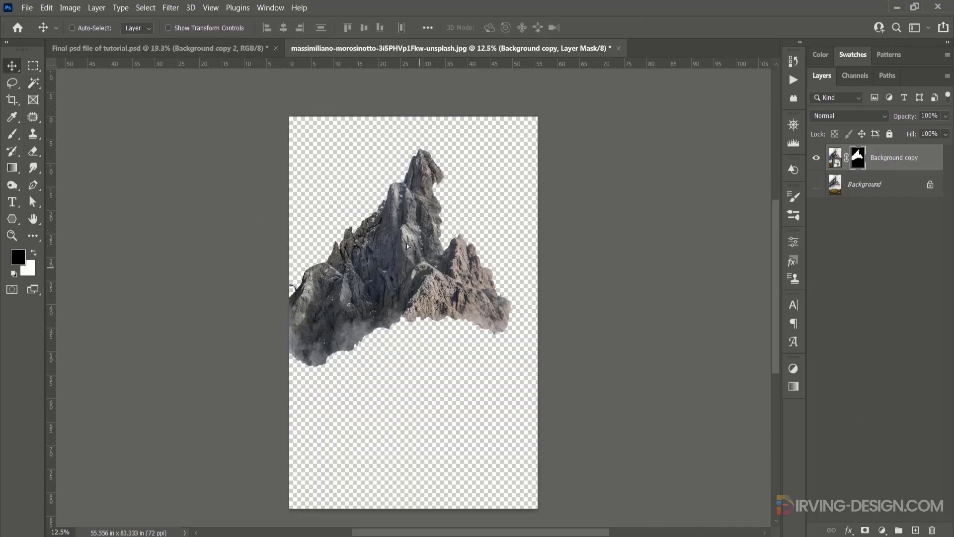
# Step: Bring the masked mountain layer into Final psd file of tutorial.psd and place it over the upper part of the portrait
pyautogui.moveTo(407, 245); pyautogui.dragTo(232, 50)
pyautogui.moveTo(324, 124); pyautogui.dragTo(406, 208)
pyautogui.moveTo(358, 158); pyautogui.dragTo(405, 204)
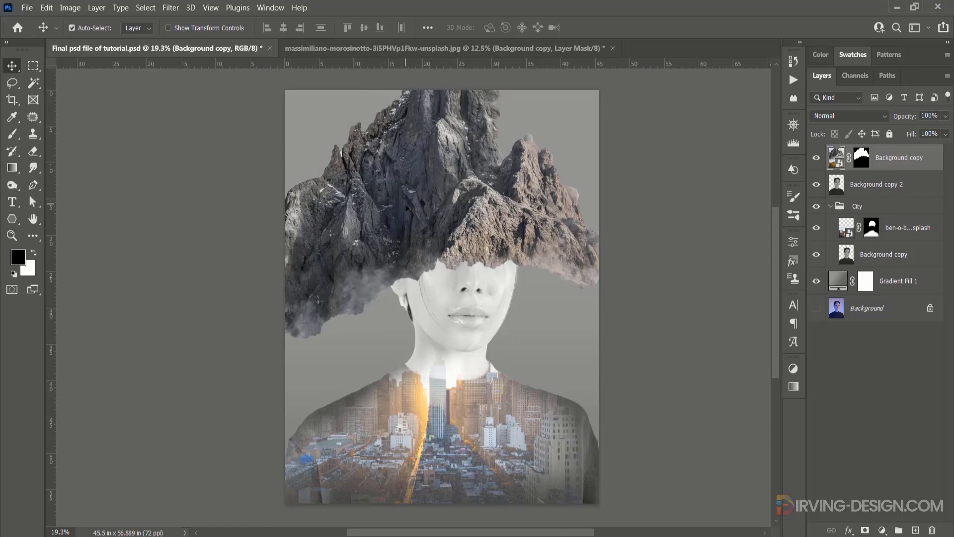
# Step: Rotate the mountain layer to -90 degrees, scale it to 68.90%, and position it over the portrait's shadow-side half of the face
pyautogui.hotkey('ctrl', 't')
pyautogui.scroll(-1, 484, 243)
pyautogui.scroll(-1, 485, 244)
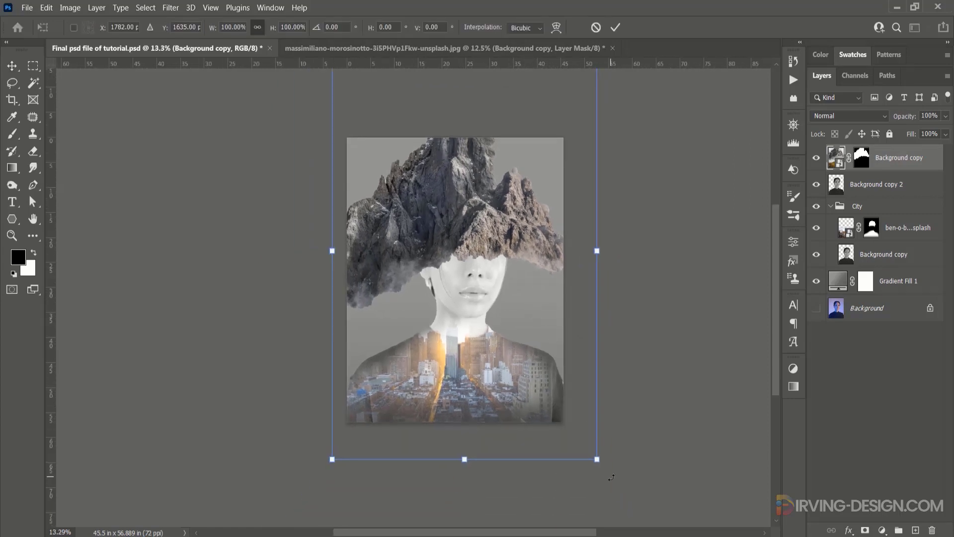
pyautogui.moveTo(612, 477); pyautogui.dragTo(533, 204)
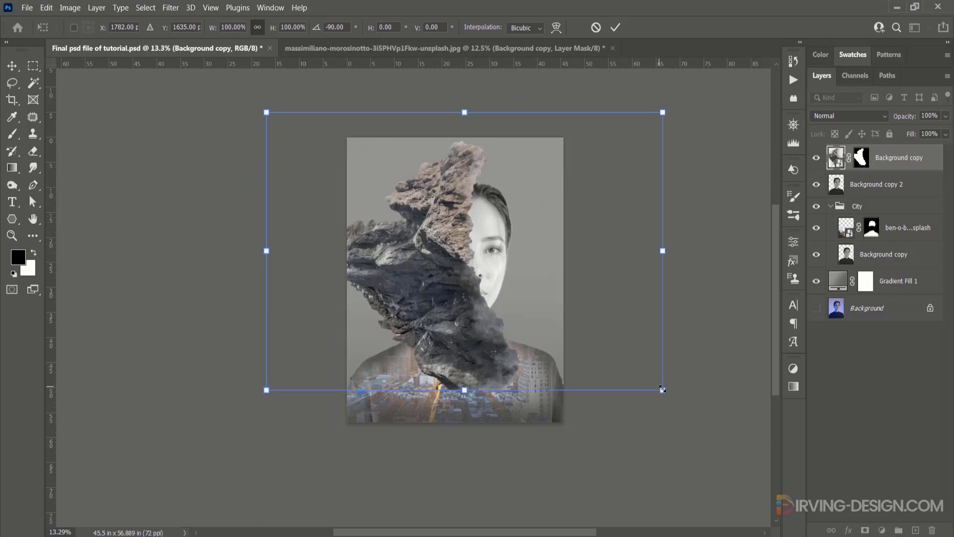
pyautogui.moveTo(662, 390); pyautogui.dragTo(606, 350)
pyautogui.moveTo(452, 301); pyautogui.dragTo(456, 293)
pyautogui.moveTo(611, 349); pyautogui.dragTo(607, 346)
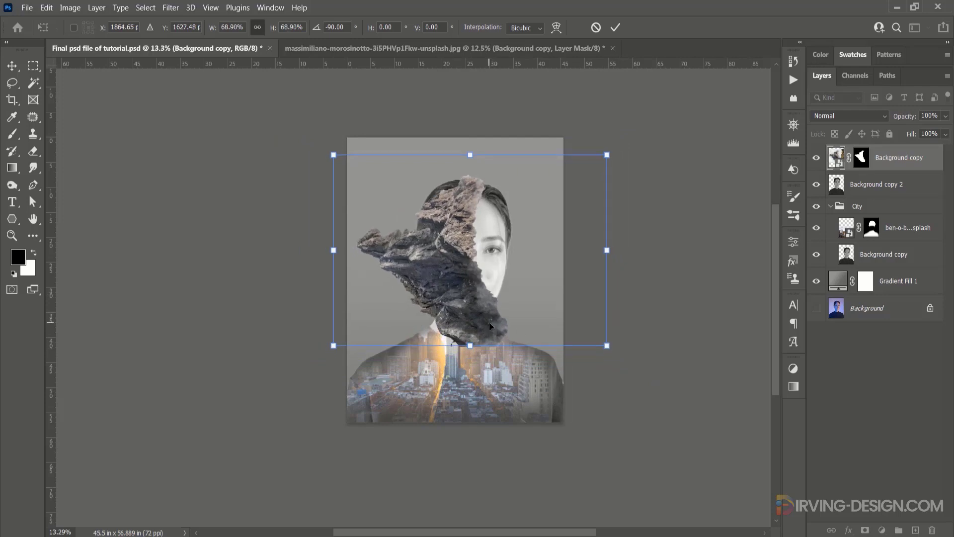
pyautogui.click(615, 27)
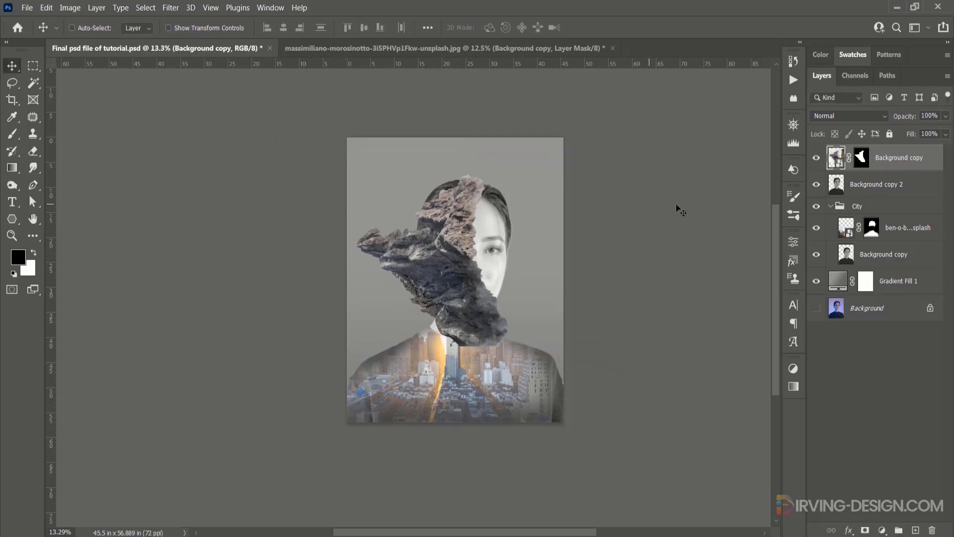
# Step: Add a layer mask to Background copy in the City group and paint out the hair behind the mountain with a 100% opacity black brush
pyautogui.click(876, 258)
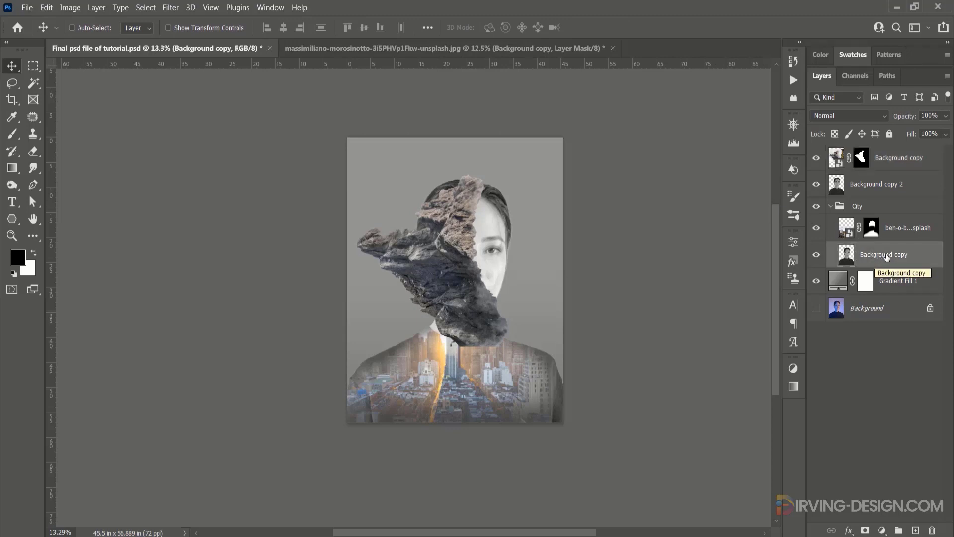
pyautogui.click(866, 531)
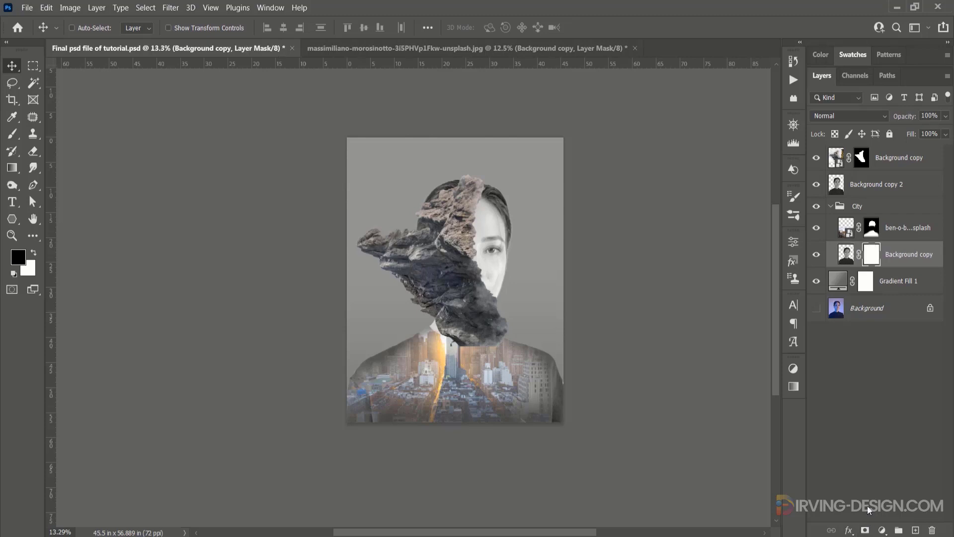
pyautogui.click(861, 158)
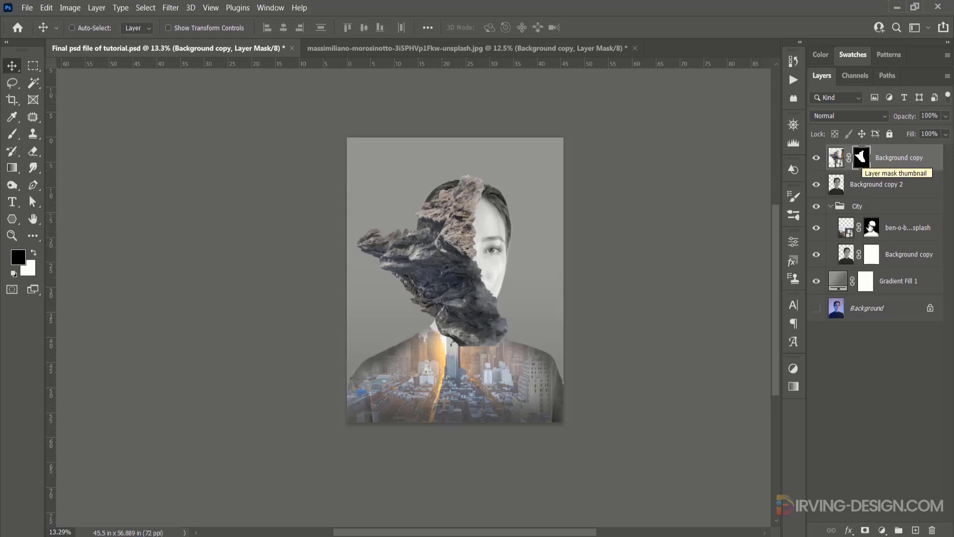
pyautogui.click(874, 257)
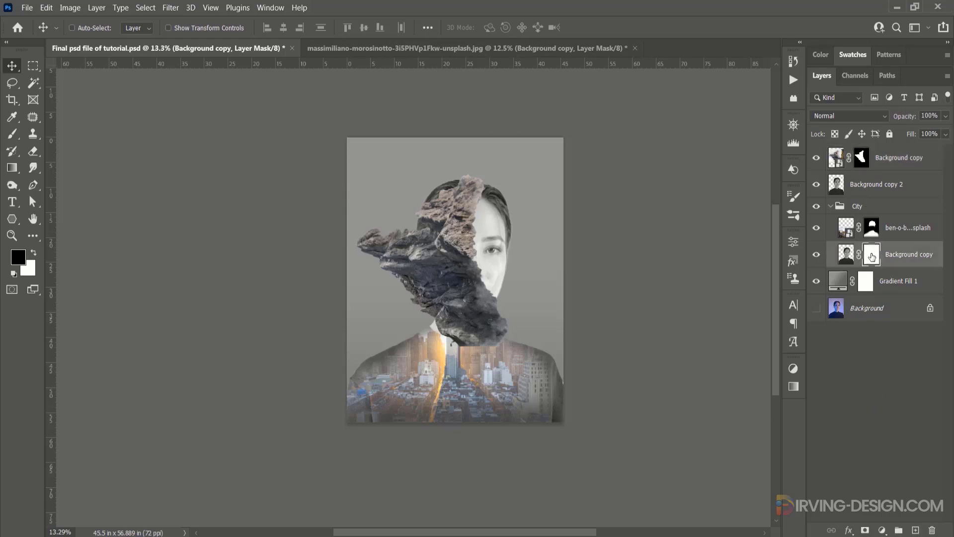
pyautogui.click(12, 133)
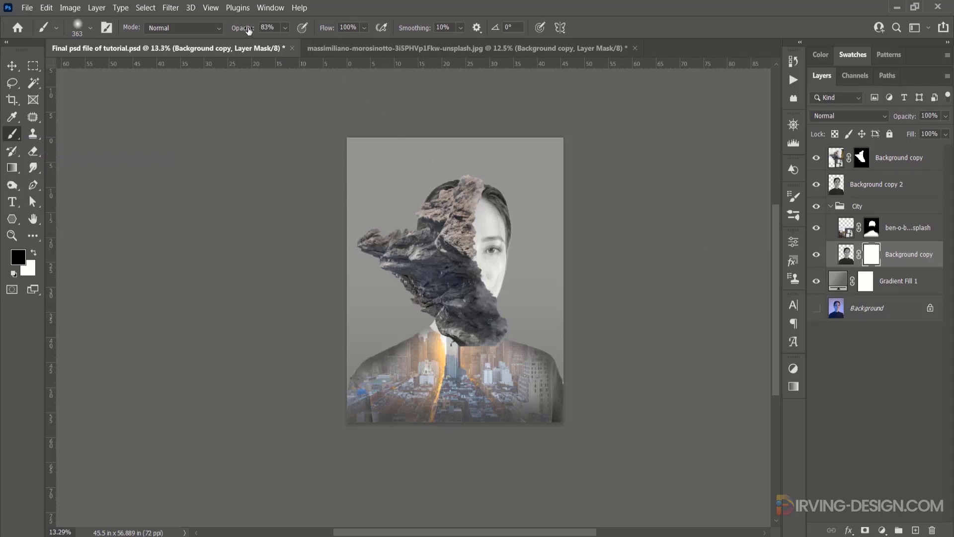
pyautogui.press('Return')
pyautogui.moveTo(440, 186)
pyautogui.mouseDown()
pyautogui.moveTo(419, 228)
pyautogui.moveTo(428, 202)
pyautogui.moveTo(453, 182)
pyautogui.mouseUp()
pyautogui.click(862, 194)
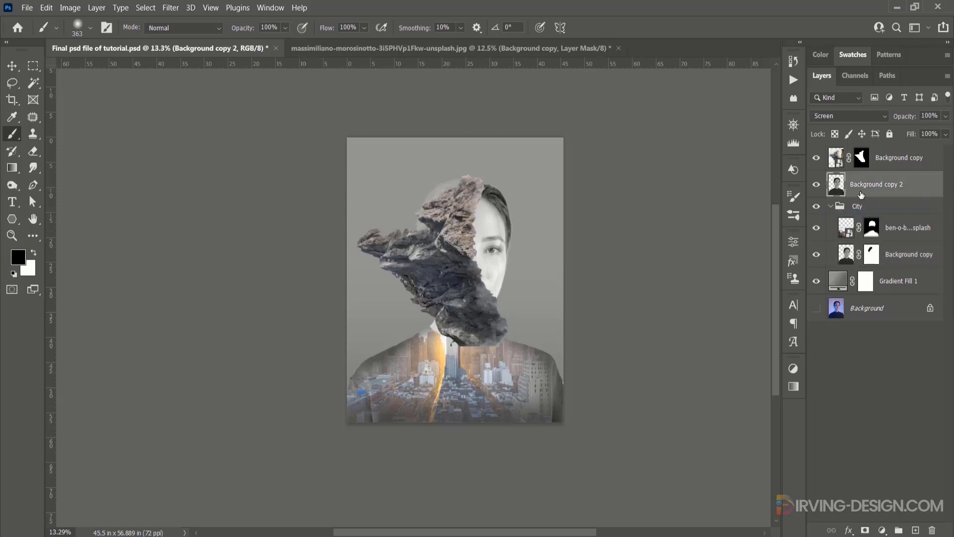
pyautogui.click(872, 254)
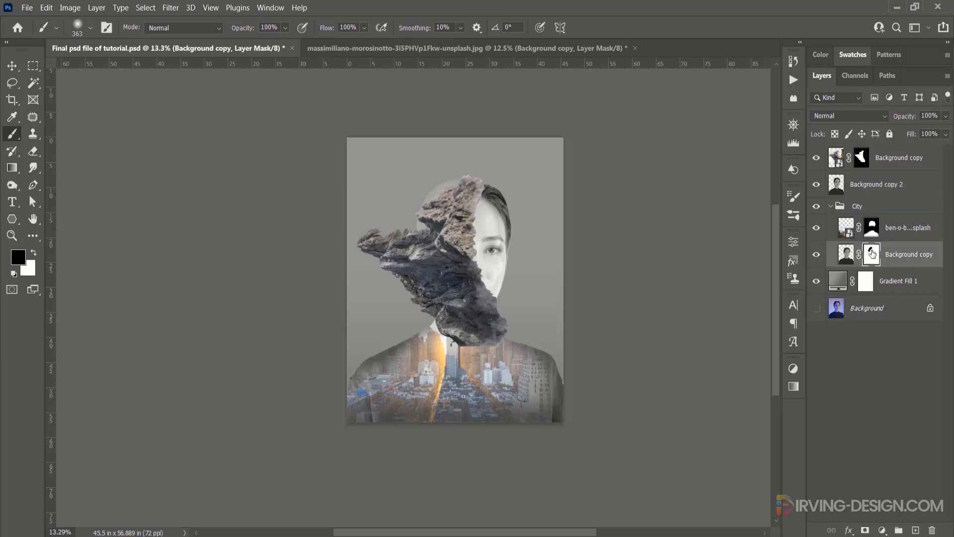
# Step: Paint black on the mountain layer's mask at 35% and 91% brush opacity to remove rock from the mouth, chin and neck
pyautogui.click(863, 159)
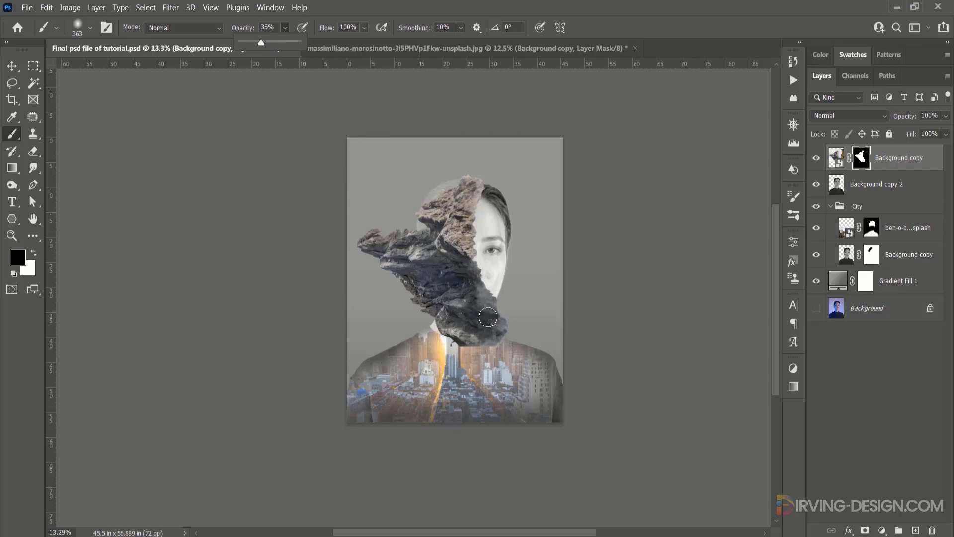
pyautogui.moveTo(500, 328)
pyautogui.mouseDown()
pyautogui.moveTo(468, 328)
pyautogui.moveTo(487, 294)
pyautogui.moveTo(486, 327)
pyautogui.moveTo(498, 317)
pyautogui.moveTo(481, 341)
pyautogui.moveTo(491, 316)
pyautogui.mouseUp()
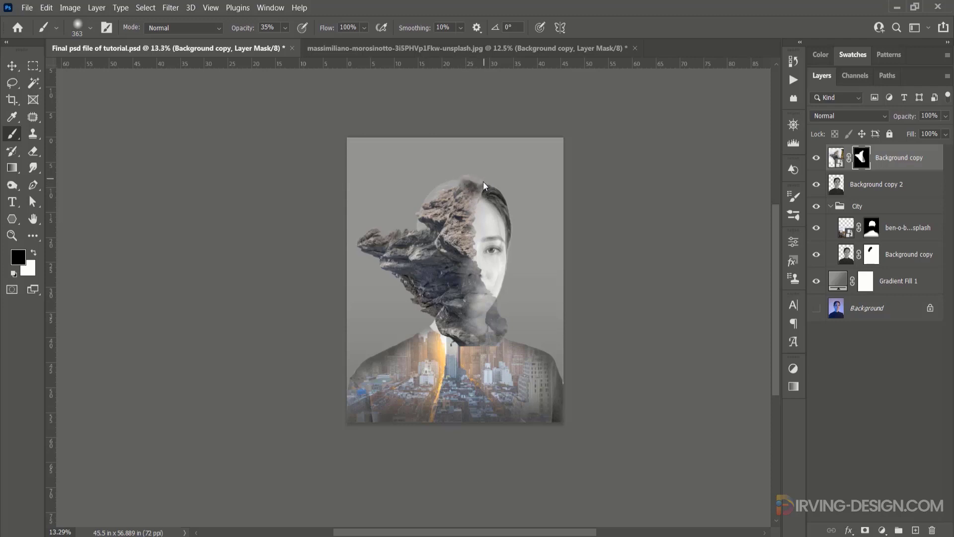
pyautogui.moveTo(489, 189)
pyautogui.mouseDown()
pyautogui.moveTo(476, 221)
pyautogui.moveTo(473, 320)
pyautogui.moveTo(491, 281)
pyautogui.moveTo(482, 251)
pyautogui.moveTo(470, 302)
pyautogui.moveTo(480, 329)
pyautogui.moveTo(499, 331)
pyautogui.moveTo(443, 340)
pyautogui.moveTo(502, 334)
pyautogui.moveTo(478, 305)
pyautogui.moveTo(505, 333)
pyautogui.mouseUp()
pyautogui.click(285, 28)
pyautogui.click(320, 44)
pyautogui.scroll(4, 481, 321)
pyautogui.scroll(4, 480, 313)
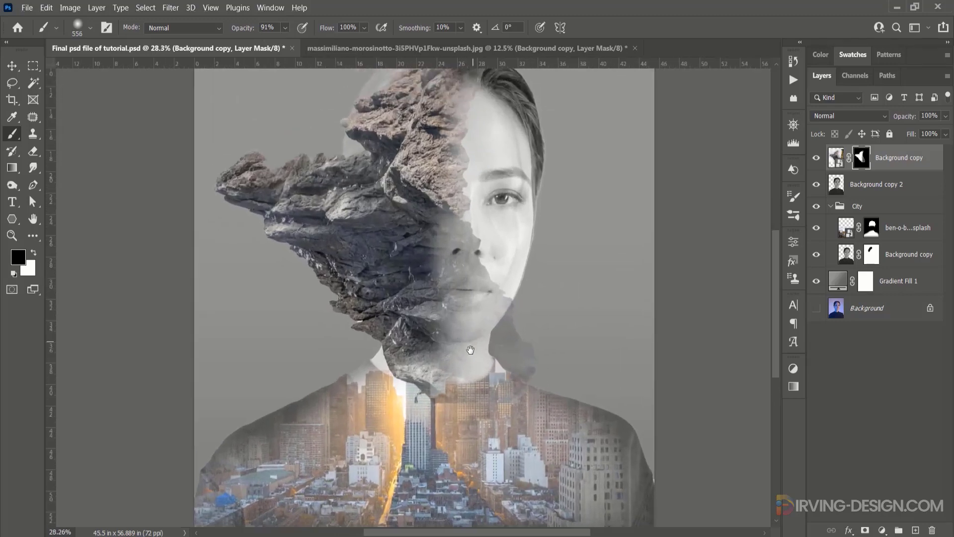
pyautogui.moveTo(511, 395)
pyautogui.mouseDown()
pyautogui.moveTo(472, 294)
pyautogui.moveTo(428, 435)
pyautogui.moveTo(409, 441)
pyautogui.moveTo(454, 341)
pyautogui.moveTo(487, 92)
pyautogui.moveTo(473, 238)
pyautogui.moveTo(441, 252)
pyautogui.moveTo(445, 382)
pyautogui.mouseUp()
# Step: Blend the mountain's inner edge into the face, hairline and neck with a 41% opacity mask brush, then lower the brush opacity to 6%
pyautogui.click(286, 28)
pyautogui.click(270, 44)
pyautogui.moveTo(463, 185)
pyautogui.mouseDown()
pyautogui.moveTo(411, 247)
pyautogui.moveTo(445, 351)
pyautogui.moveTo(422, 367)
pyautogui.mouseUp()
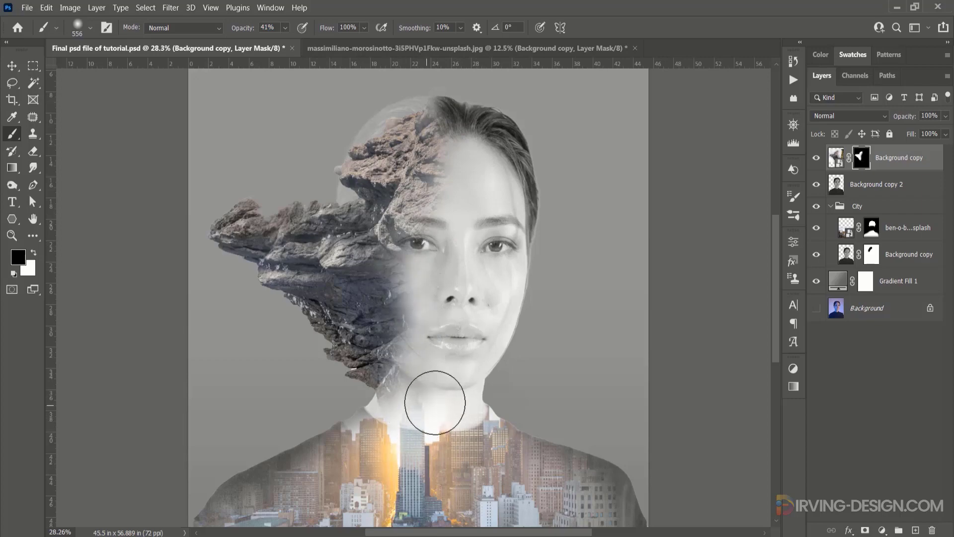
pyautogui.moveTo(426, 319)
pyautogui.mouseDown()
pyautogui.moveTo(445, 242)
pyautogui.moveTo(420, 233)
pyautogui.moveTo(438, 165)
pyautogui.moveTo(409, 249)
pyautogui.moveTo(405, 307)
pyautogui.moveTo(472, 202)
pyautogui.moveTo(457, 158)
pyautogui.moveTo(457, 204)
pyautogui.mouseUp()
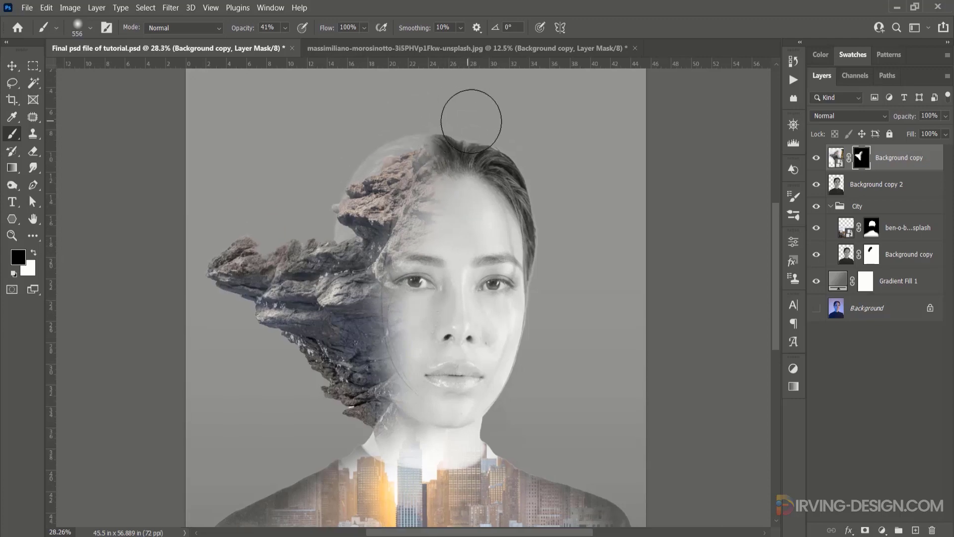
pyautogui.moveTo(441, 465)
pyautogui.mouseDown()
pyautogui.moveTo(385, 452)
pyautogui.moveTo(406, 431)
pyautogui.mouseUp()
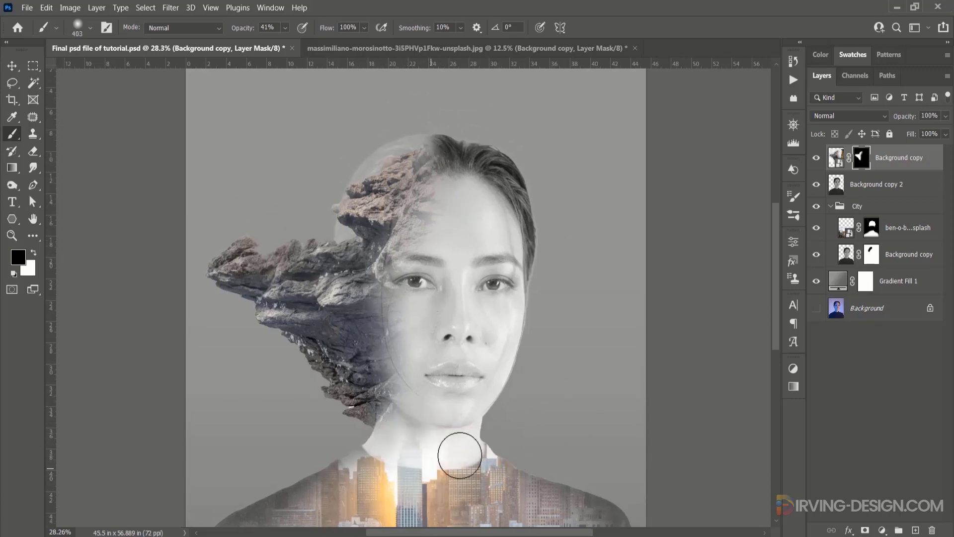
pyautogui.click(285, 27)
pyautogui.moveTo(292, 44); pyautogui.dragTo(271, 43)
# Step: Add a layer mask to Background copy 2 and paint away the faint head outline around the mountain at 83% brush opacity
pyautogui.click(869, 185)
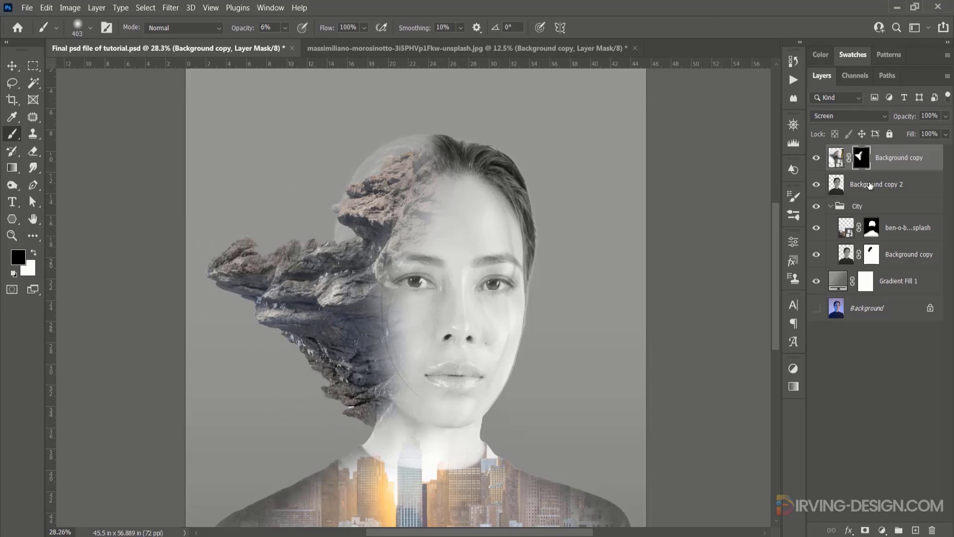
pyautogui.click(870, 186)
pyautogui.click(865, 530)
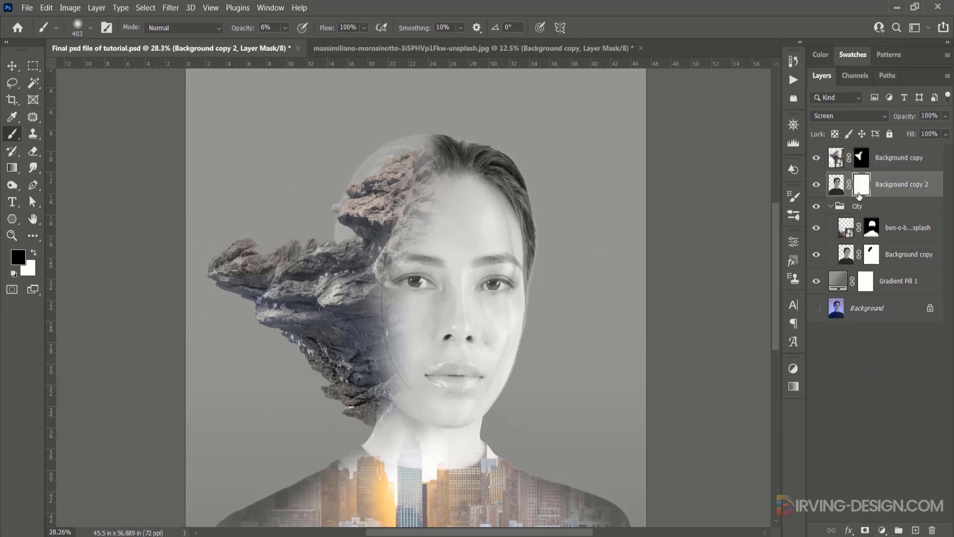
pyautogui.click(818, 186)
pyautogui.click(817, 186)
pyautogui.moveTo(378, 110)
pyautogui.mouseDown()
pyautogui.moveTo(335, 217)
pyautogui.moveTo(398, 141)
pyautogui.moveTo(348, 215)
pyautogui.mouseUp()
pyautogui.moveTo(409, 132)
pyautogui.mouseDown()
pyautogui.moveTo(372, 169)
pyautogui.moveTo(419, 134)
pyautogui.mouseUp()
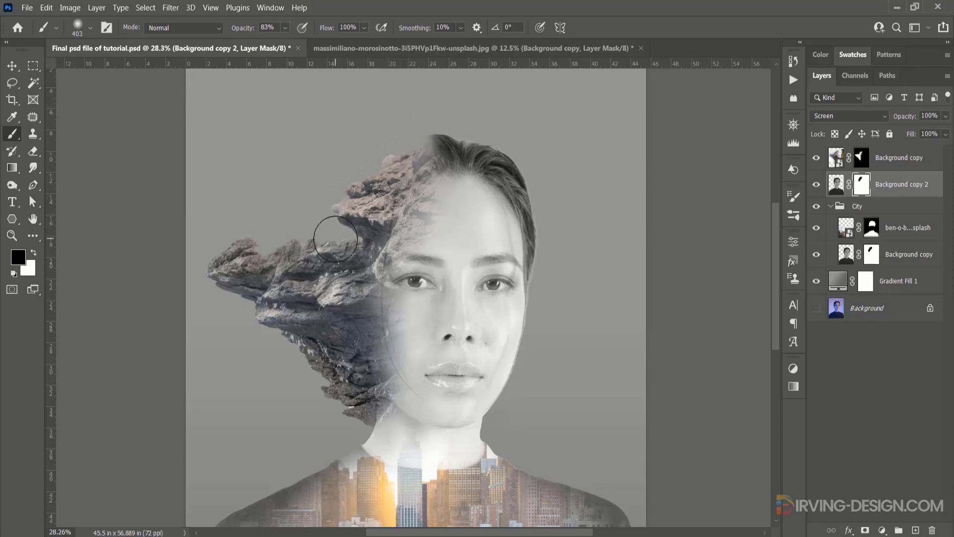
pyautogui.press('v')
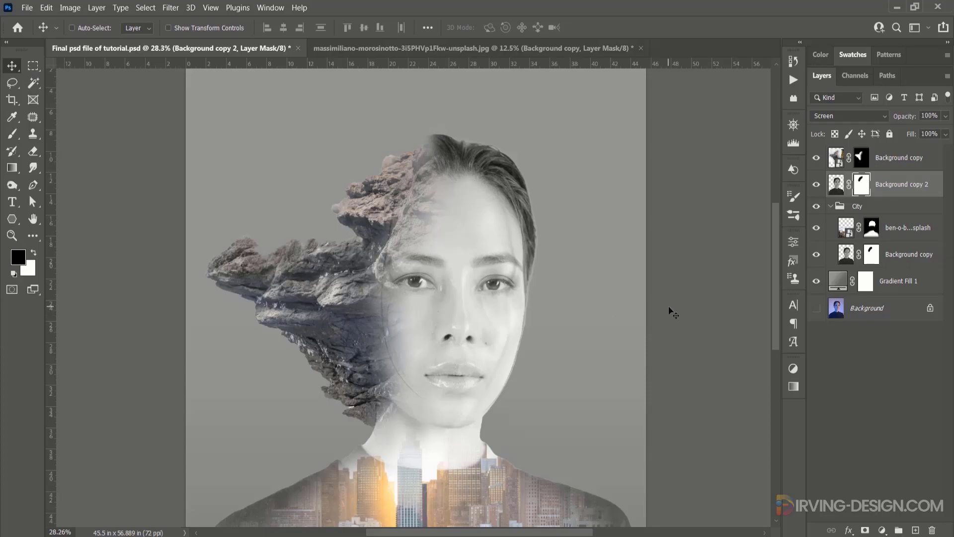
# Step: Collapse the City group and group the mountain layer together with Background copy 2
pyautogui.hotkey('ctrl', '0')
pyautogui.click(831, 207)
pyautogui.click(836, 185)
pyautogui.keyDown('shift'); pyautogui.click(839, 158); pyautogui.keyUp('shift')
pyautogui.moveTo(840, 157); pyautogui.dragTo(899, 530)
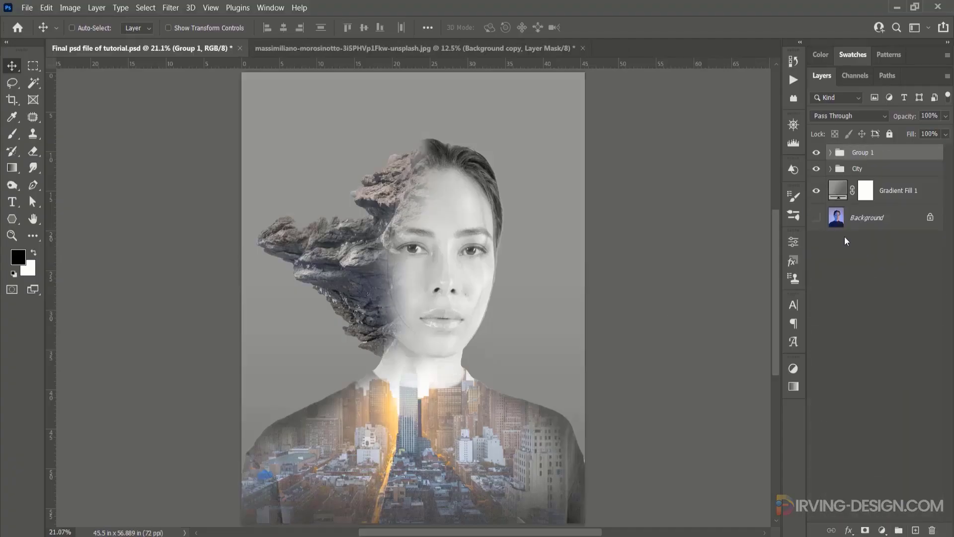
# Step: Touch up the hair edge on the City group's Background copy mask with white and black at 15% brush opacity, then set 30%
pyautogui.click(830, 152)
pyautogui.click(871, 200)
pyautogui.click(831, 222)
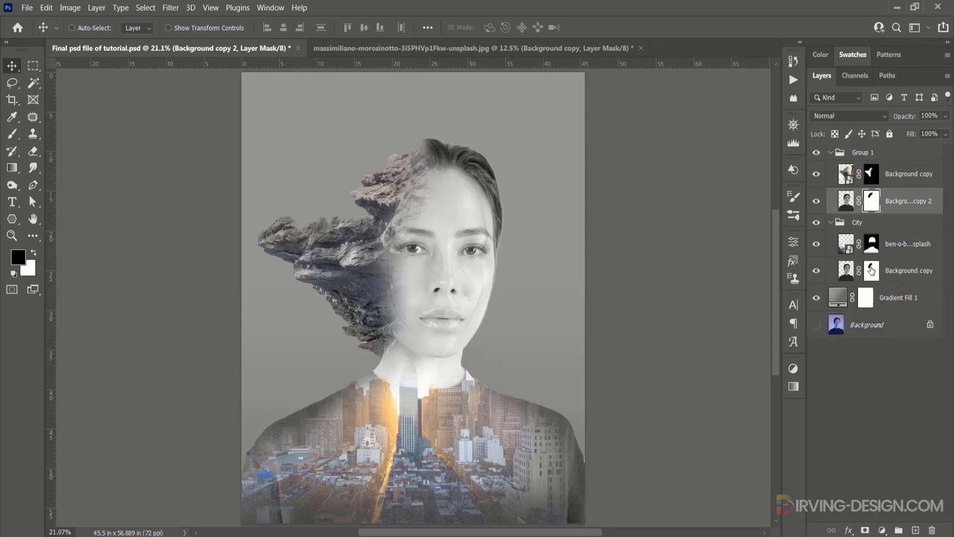
pyautogui.click(872, 269)
pyautogui.press('b')
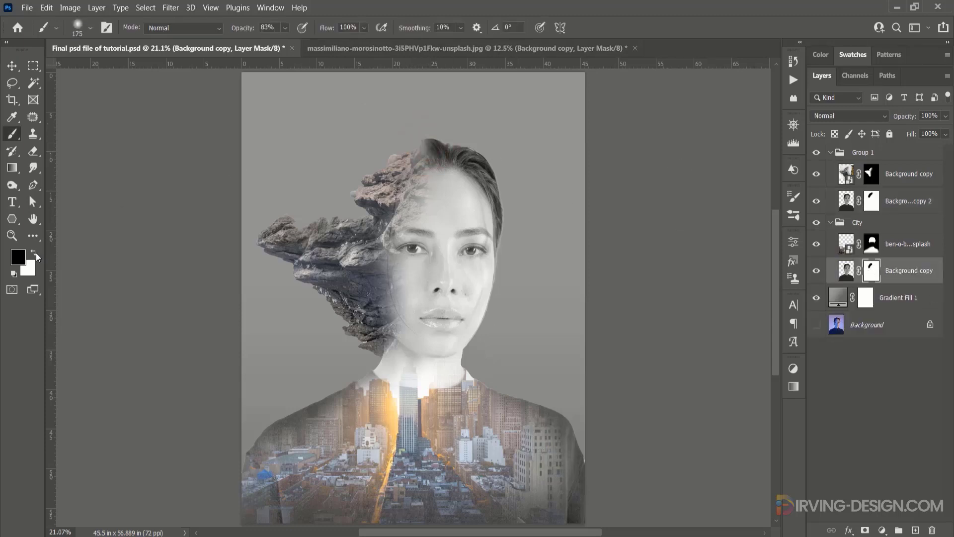
pyautogui.click(34, 253)
pyautogui.press('1')
pyautogui.press('5')
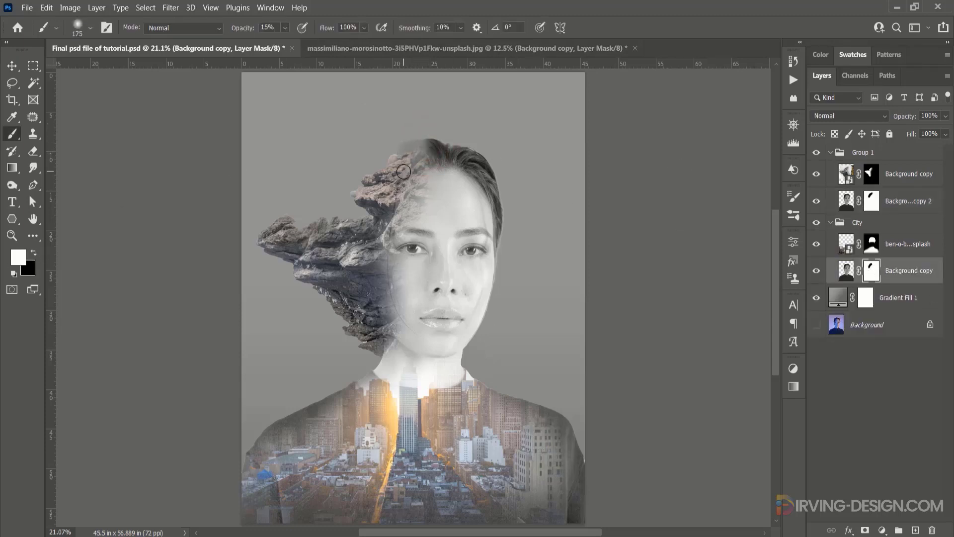
pyautogui.press('x')
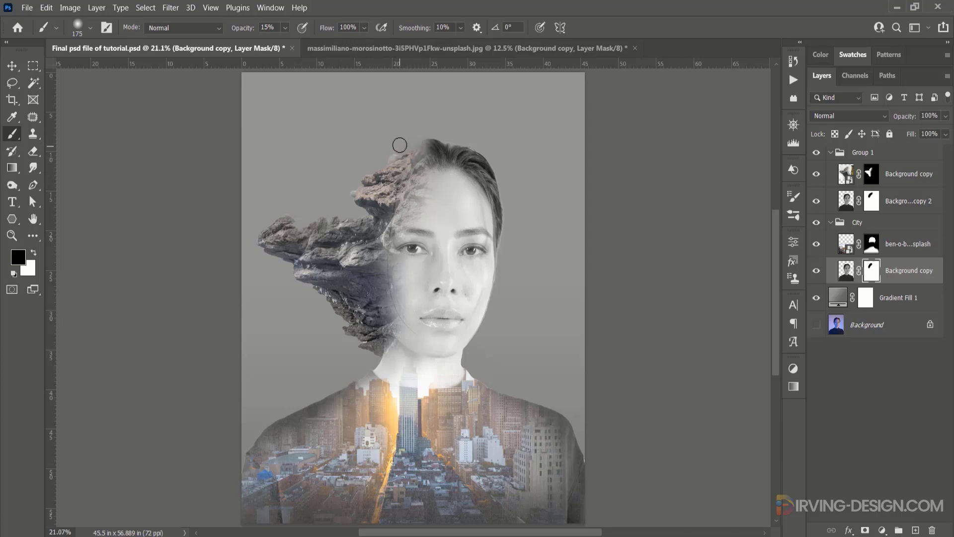
pyautogui.press('3')
# Step: Rename Group 1 as Mountains and collapse the City group
pyautogui.click(865, 222)
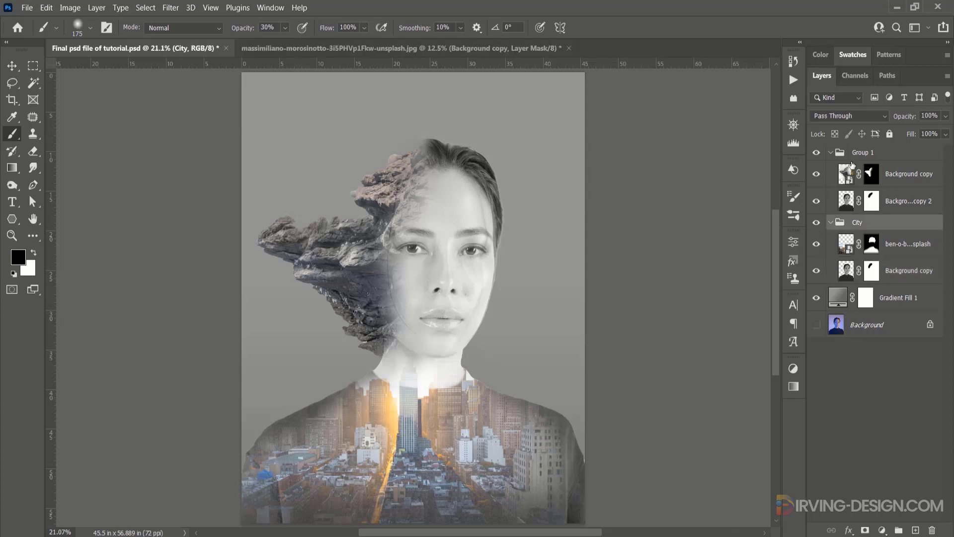
pyautogui.doubleClick(863, 152)
pyautogui.write('Mountains')
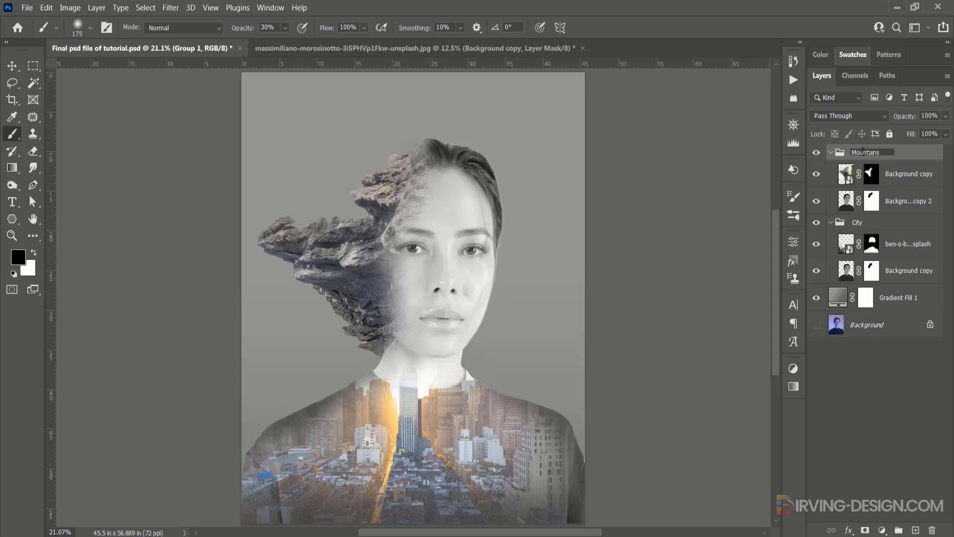
pyautogui.press('Return')
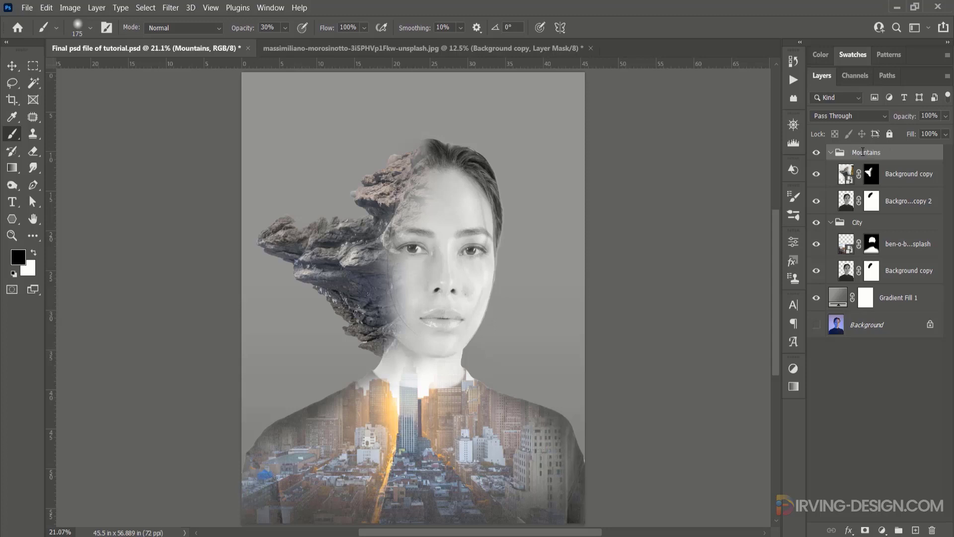
pyautogui.click(830, 222)
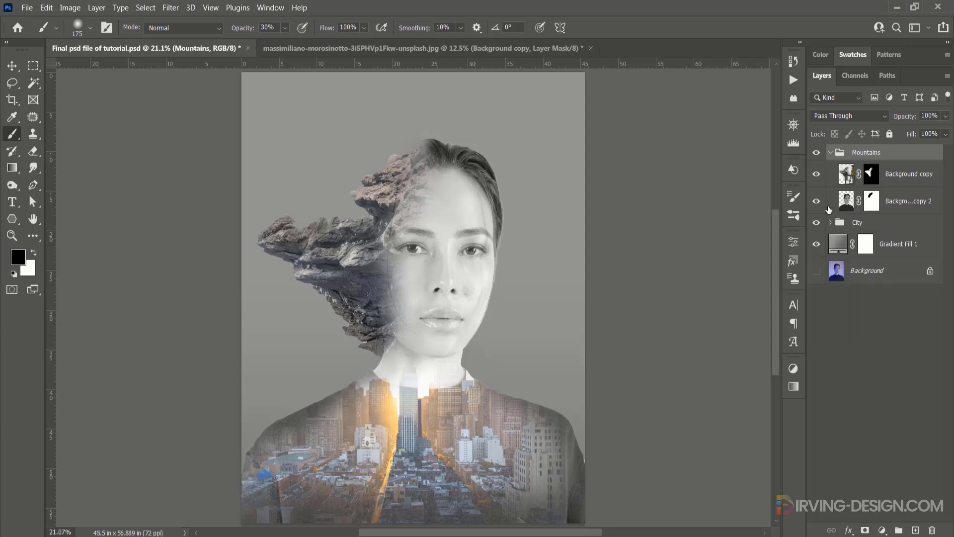
# Step: On a new layer above the collapsed Mountains group, paint one white glow over the mountain's upper edge with a 1662 px soft brush at 100% opacity
pyautogui.click(831, 153)
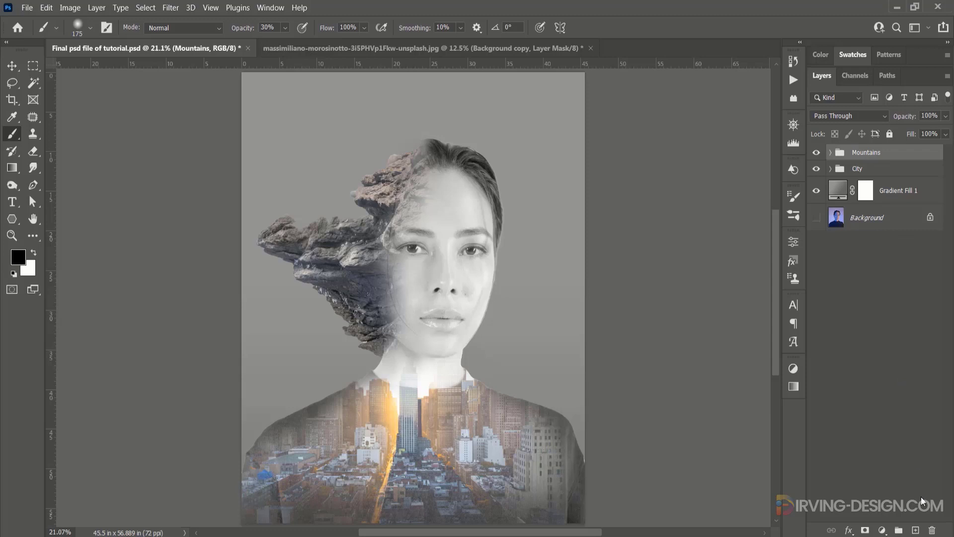
pyautogui.click(918, 530)
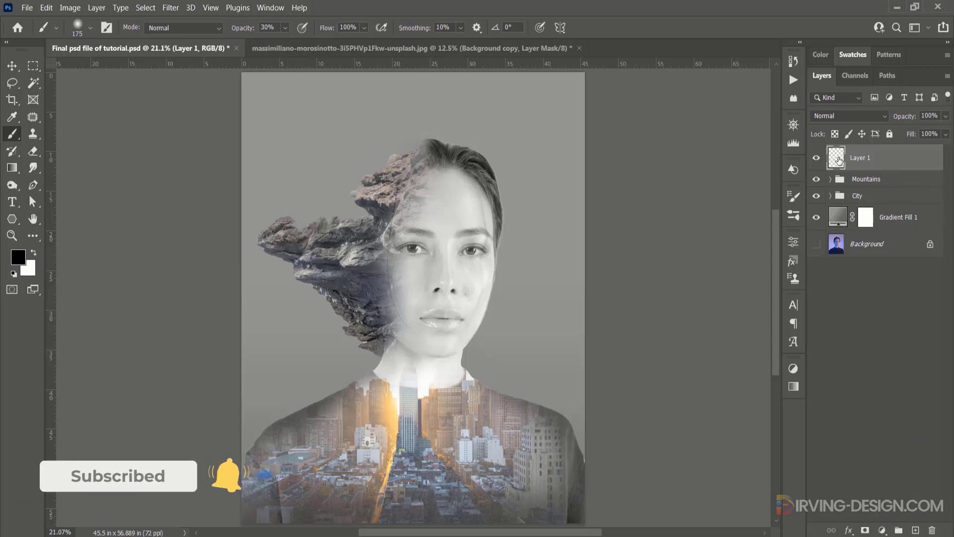
pyautogui.click(34, 254)
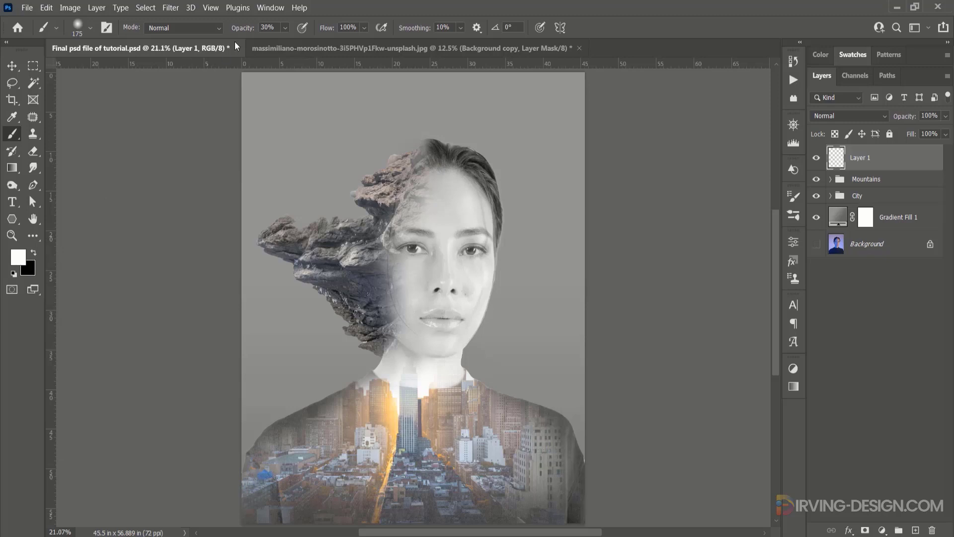
pyautogui.moveTo(237, 30); pyautogui.dragTo(341, 36)
pyautogui.rightClick(341, 185)
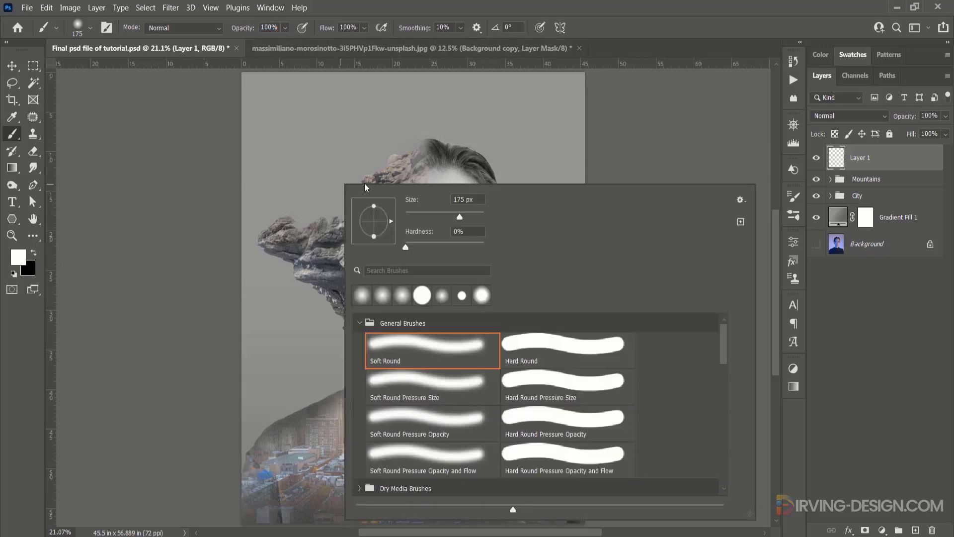
pyautogui.moveTo(456, 218); pyautogui.dragTo(474, 219)
pyautogui.click(599, 26)
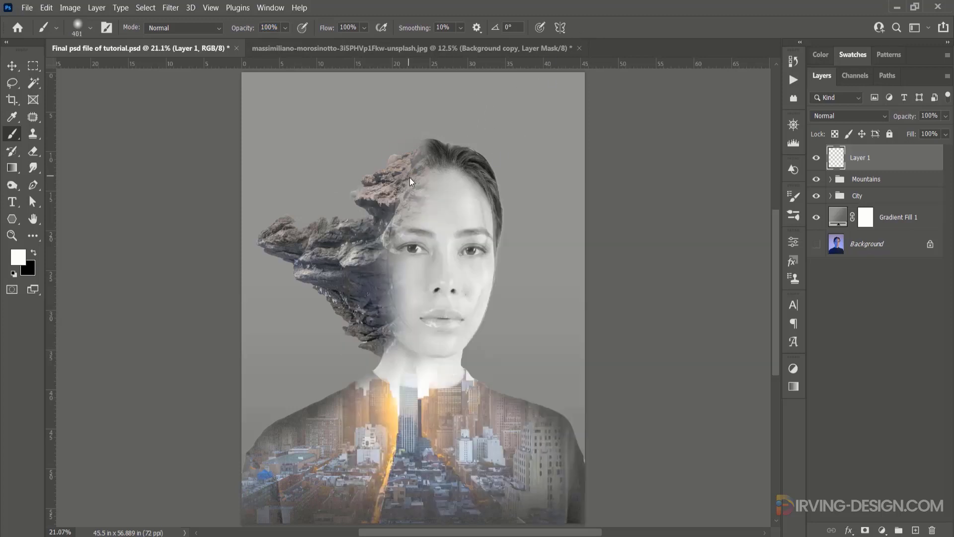
pyautogui.moveTo(411, 177); pyautogui.dragTo(450, 165)
pyautogui.moveTo(336, 193)
pyautogui.mouseDown()
pyautogui.moveTo(369, 189)
pyautogui.moveTo(357, 190)
pyautogui.moveTo(364, 179)
pyautogui.mouseUp()
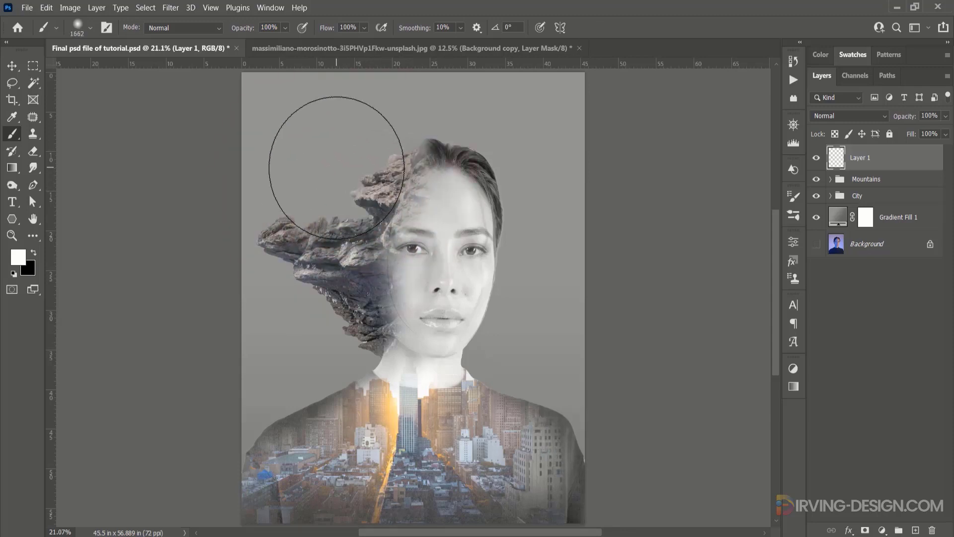
pyautogui.click(340, 174)
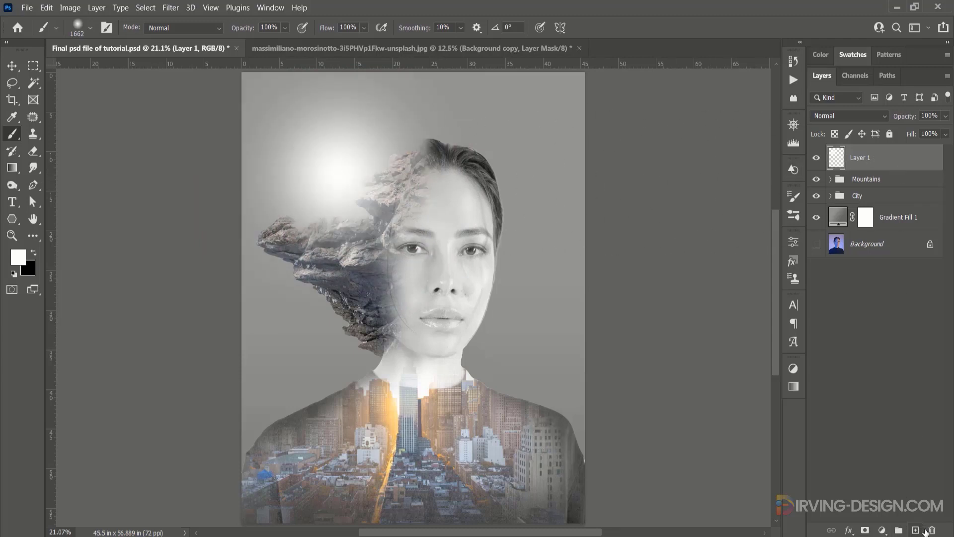
# Step: Add another new layer on top, fill it with black and convert it to a smart object
pyautogui.click(917, 530)
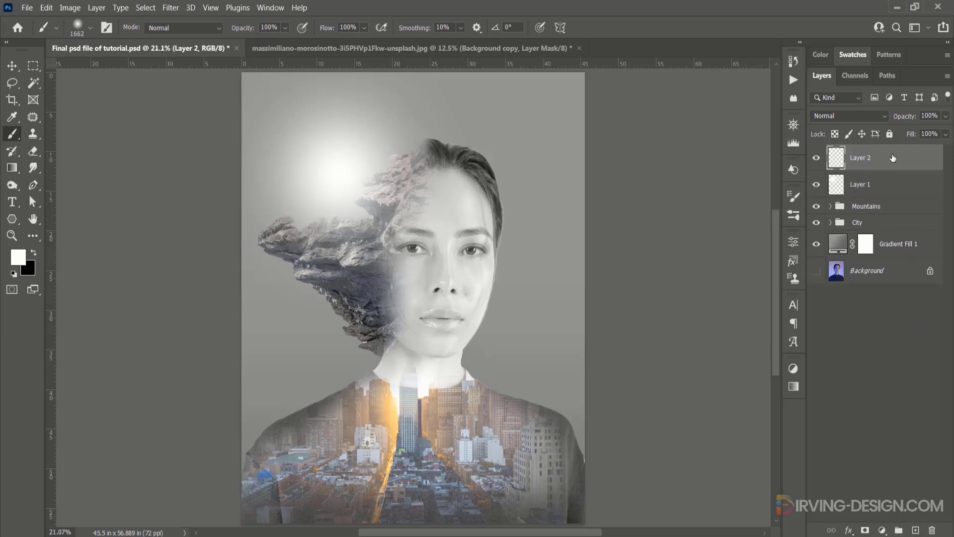
pyautogui.hotkey('ctrl', 'BackSpace')
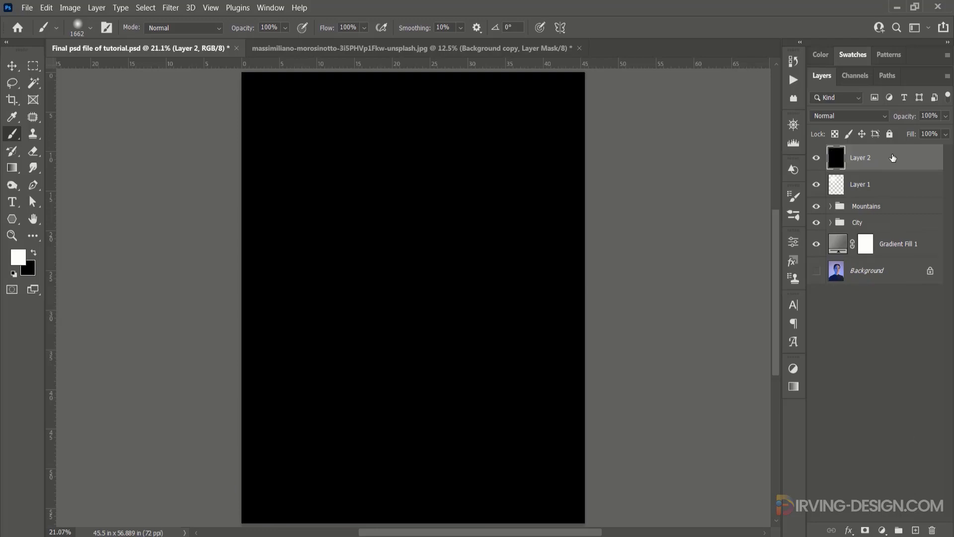
pyautogui.rightClick(893, 158)
pyautogui.click(815, 190)
# Step: Render a 50-300mm Zoom lens flare at 125% brightness on the black layer, centred near the painted glow
pyautogui.click(171, 8)
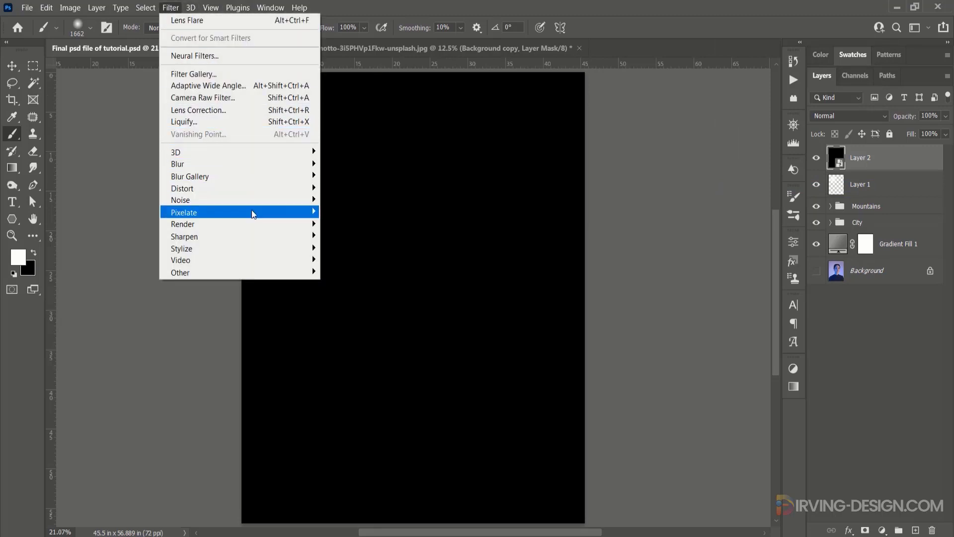
pyautogui.moveTo(264, 223)
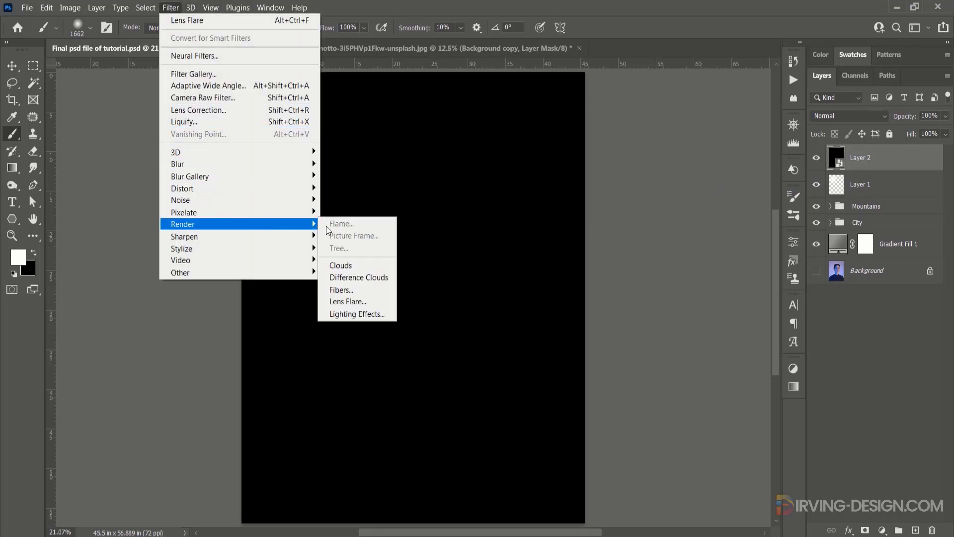
pyautogui.click(355, 301)
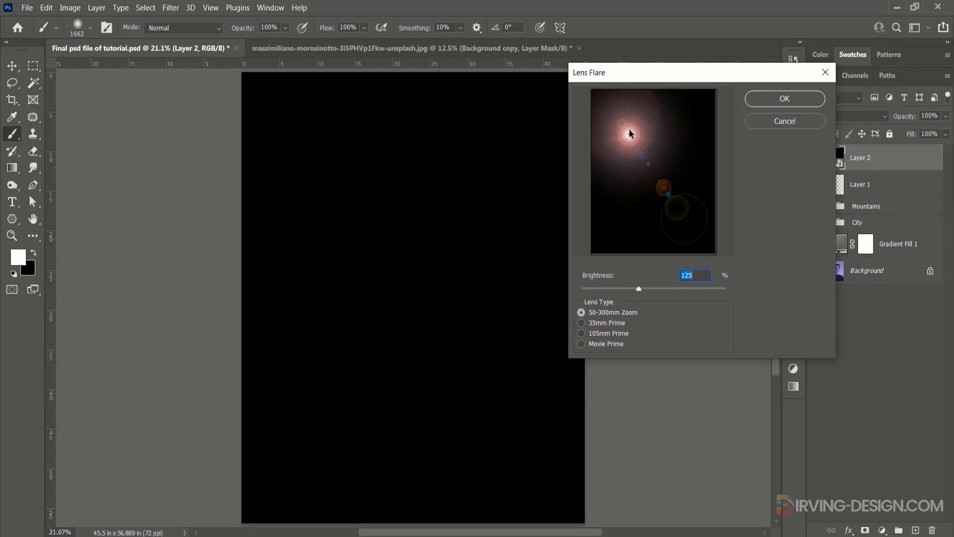
pyautogui.click(625, 137)
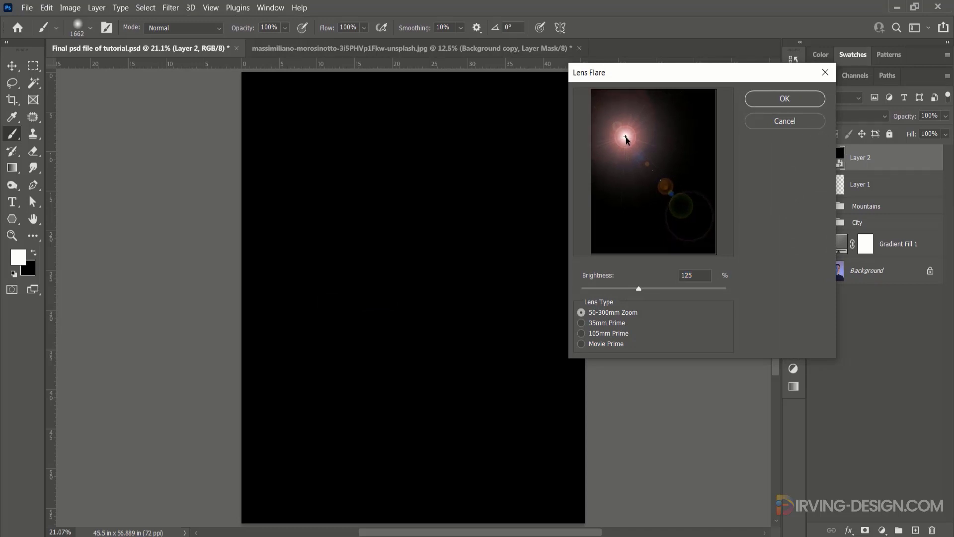
pyautogui.click(785, 99)
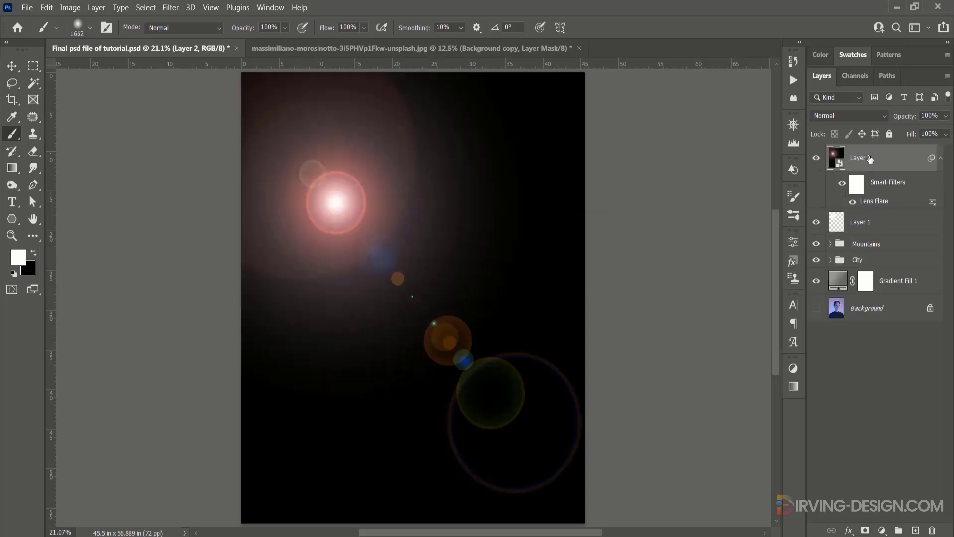
# Step: Set the lens flare layer's blend mode to Screen and compare the image with the layer hidden and shown
pyautogui.click(880, 116)
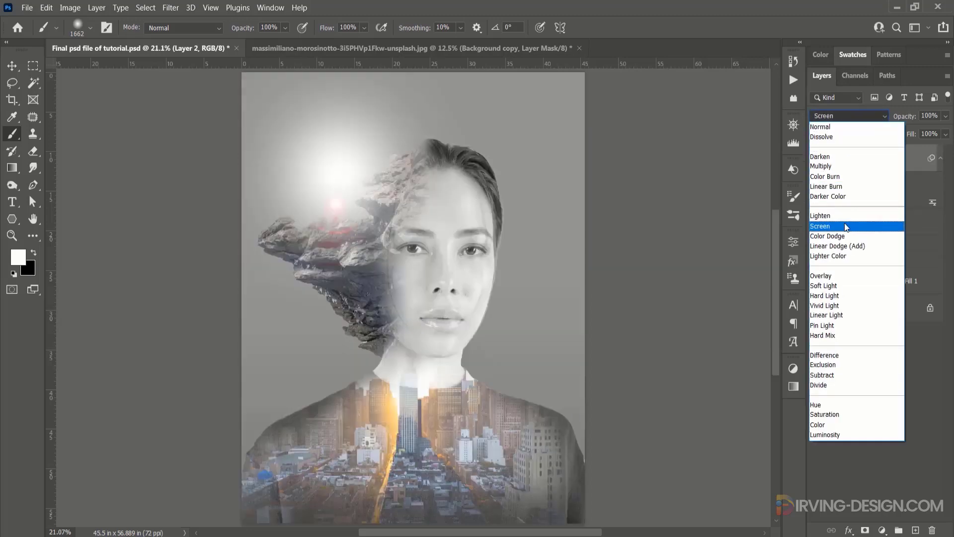
pyautogui.click(846, 227)
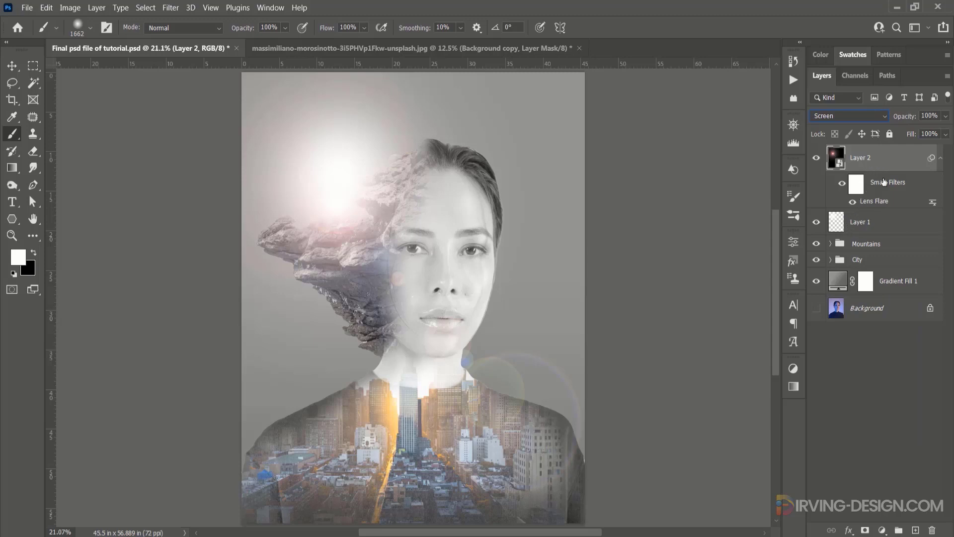
pyautogui.click(817, 158)
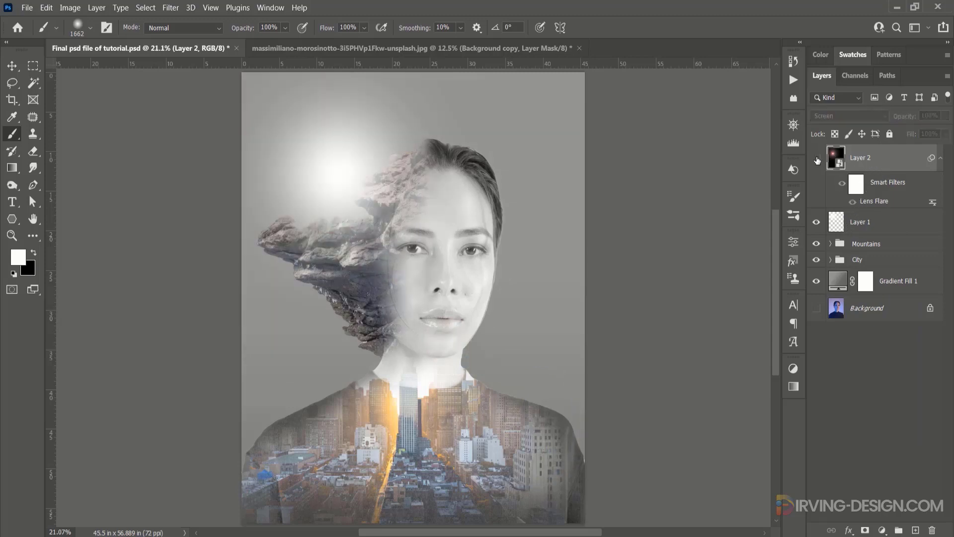
pyautogui.click(817, 158)
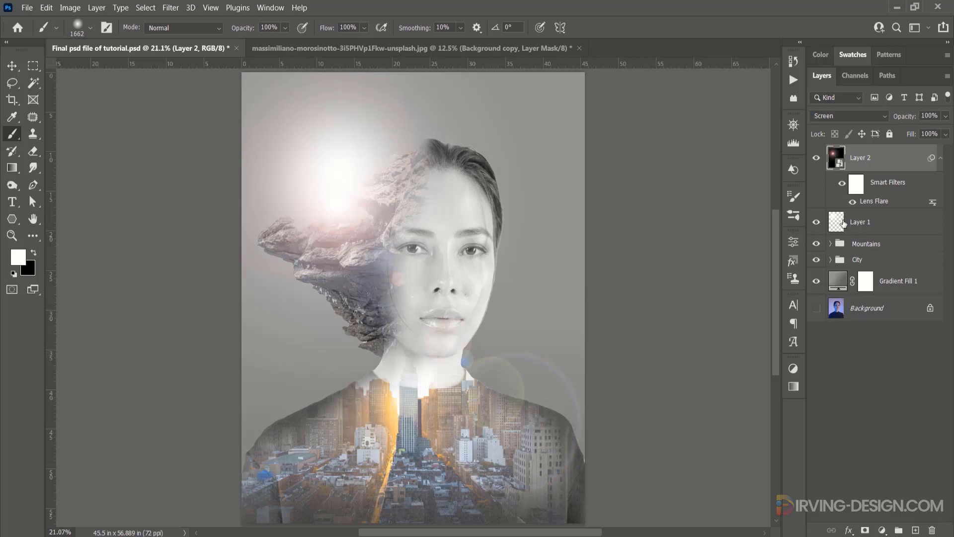
# Step: Try repositioning the lens flare to the upper right side of the head, and undo the change
pyautogui.doubleClick(875, 201)
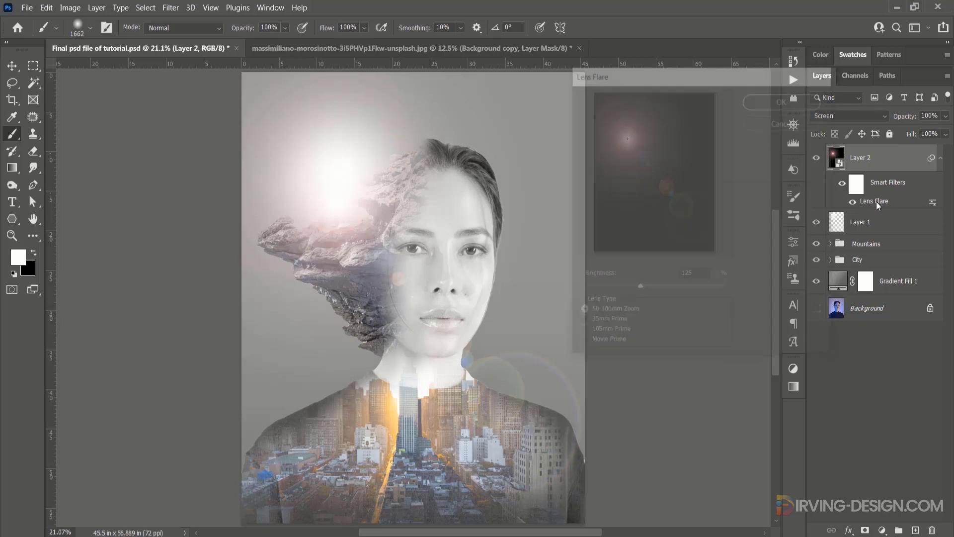
pyautogui.moveTo(630, 141); pyautogui.dragTo(681, 127)
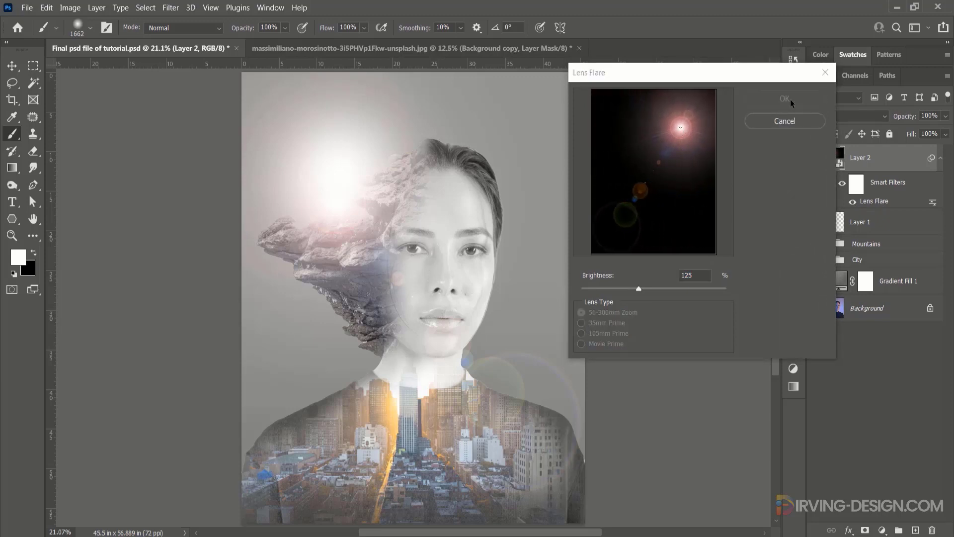
pyautogui.click(789, 99)
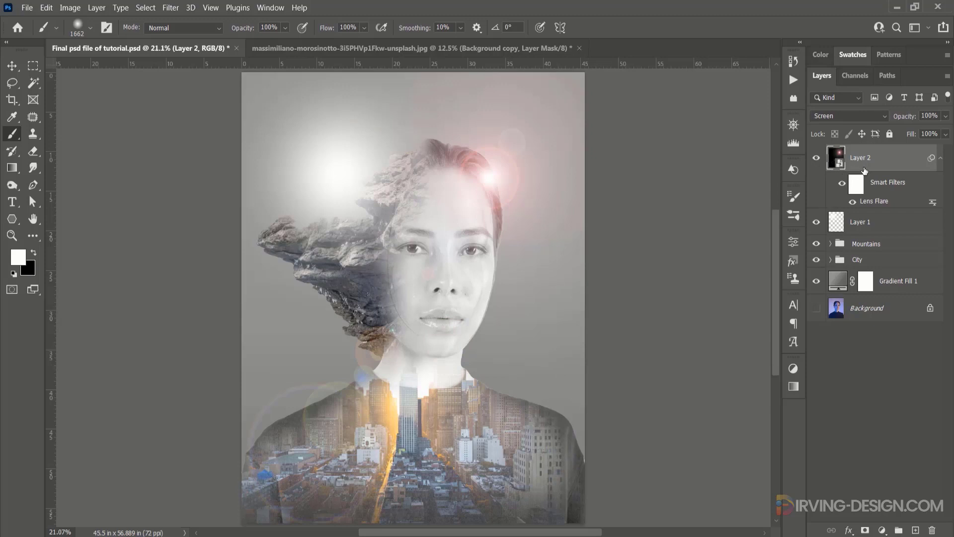
pyautogui.hotkey('ctrl', 'z')
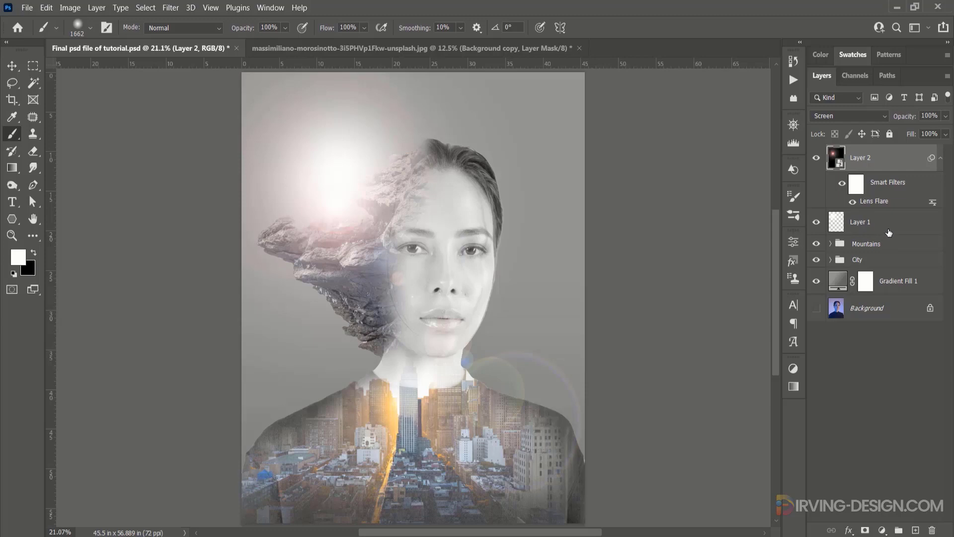
# Step: Group Layer 1 and Layer 2, name the group Lens Flare and collapse it
pyautogui.keyDown('shift'); pyautogui.click(890, 227); pyautogui.keyUp('shift')
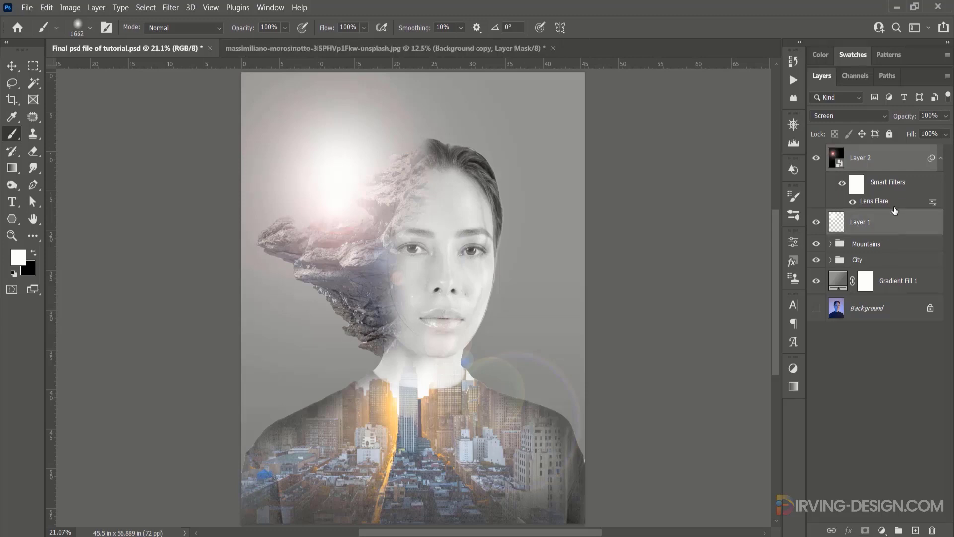
pyautogui.hotkey('ctrl', 'g')
pyautogui.doubleClick(864, 152)
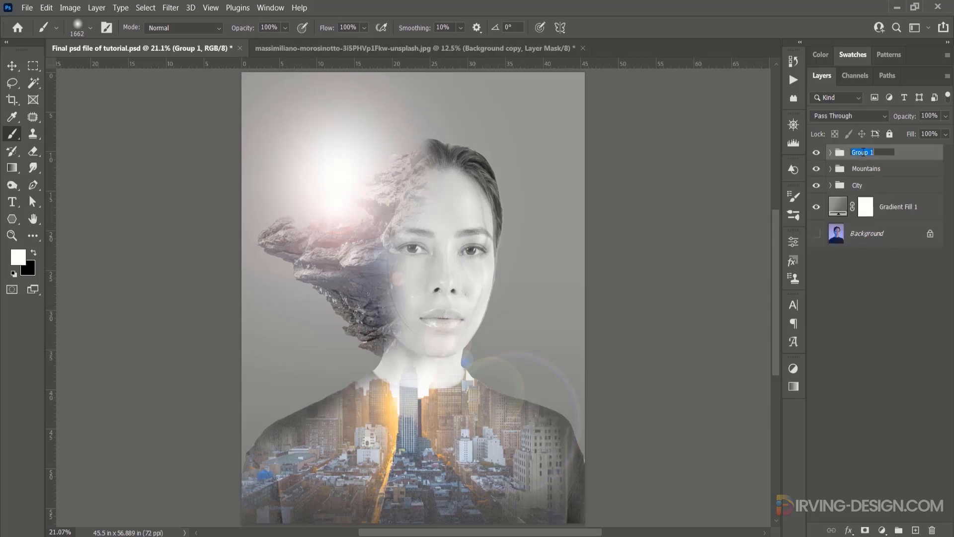
pyautogui.write('Lens Flare')
pyautogui.press('Return')
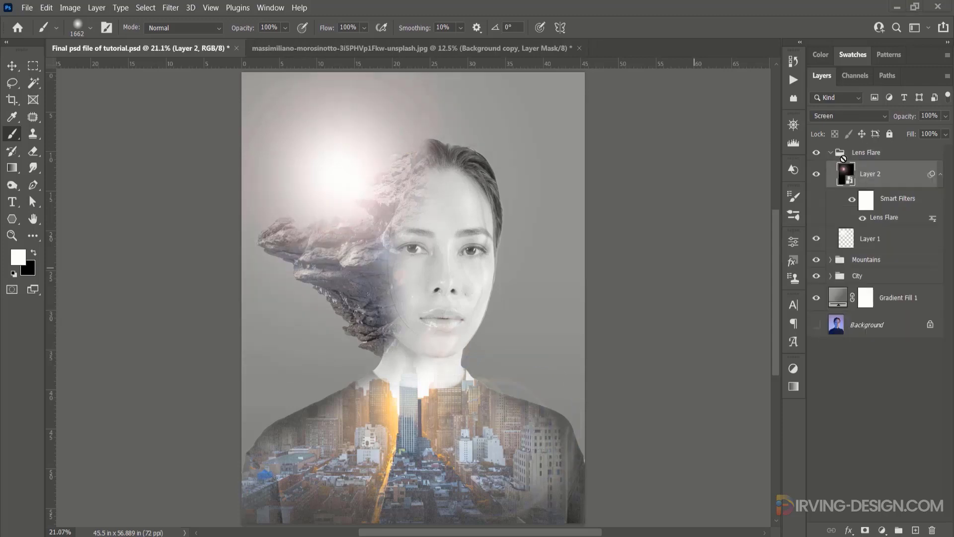
pyautogui.click(830, 152)
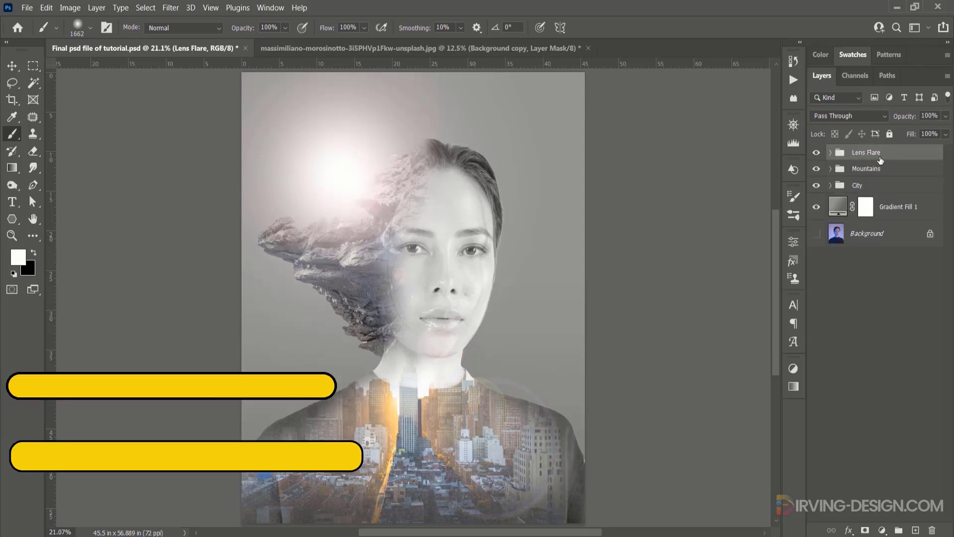
# Step: Merge all groups and the gradient fill into a new duplicate layer on top and convert it to a smart object
pyautogui.keyDown('shift'); pyautogui.click(895, 216); pyautogui.keyUp('shift')
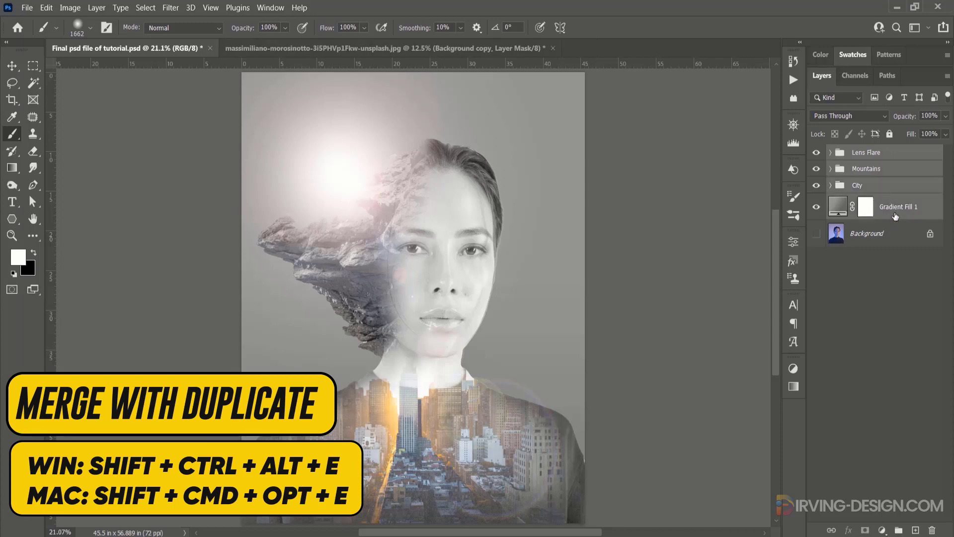
pyautogui.hotkey('shift', 'ctrl', 'alt', 'e')
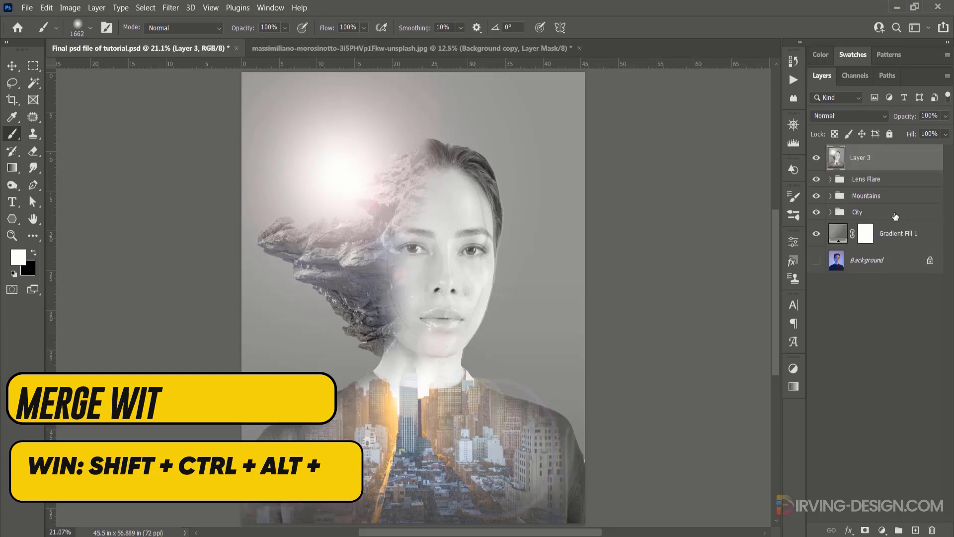
pyautogui.rightClick(879, 163)
pyautogui.click(809, 188)
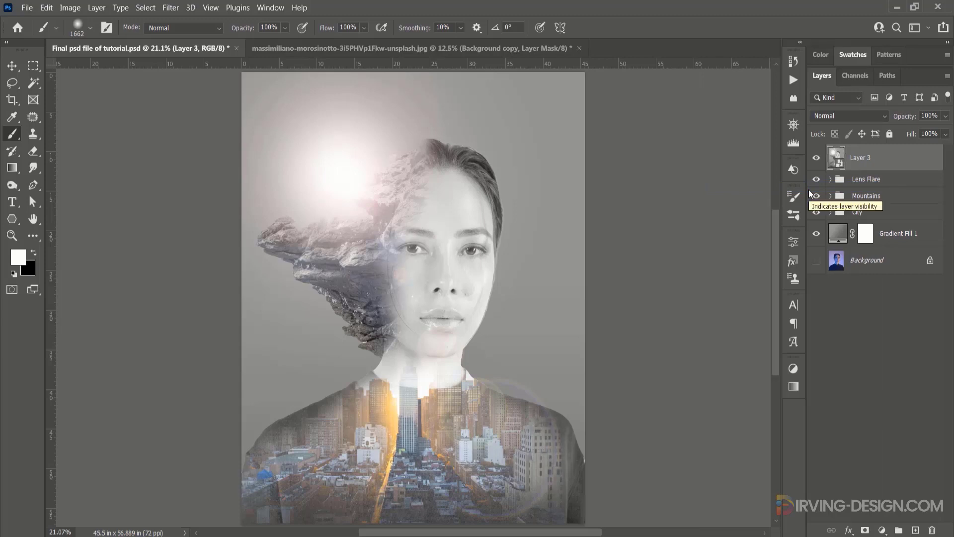
# Step: In the Camera Raw Filter, set temperature -7, tint -9, exposure +0.35, contrast -6, shadows -12 and texture +24
pyautogui.click(177, 7)
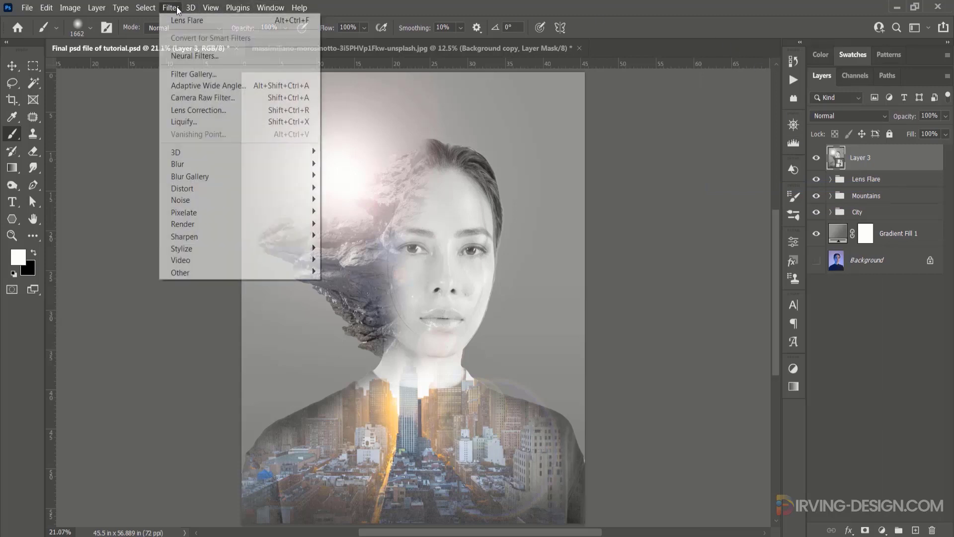
pyautogui.click(221, 98)
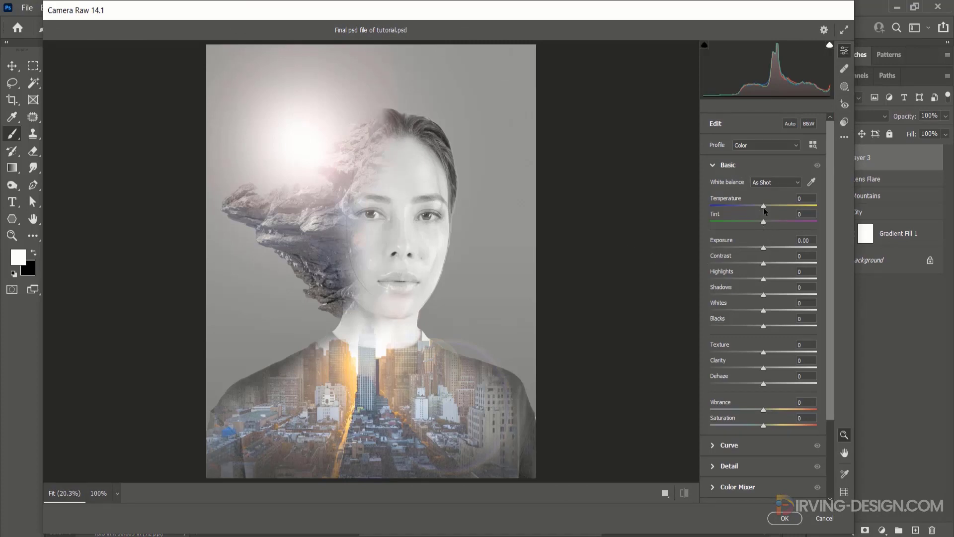
pyautogui.moveTo(763, 207); pyautogui.dragTo(757, 288)
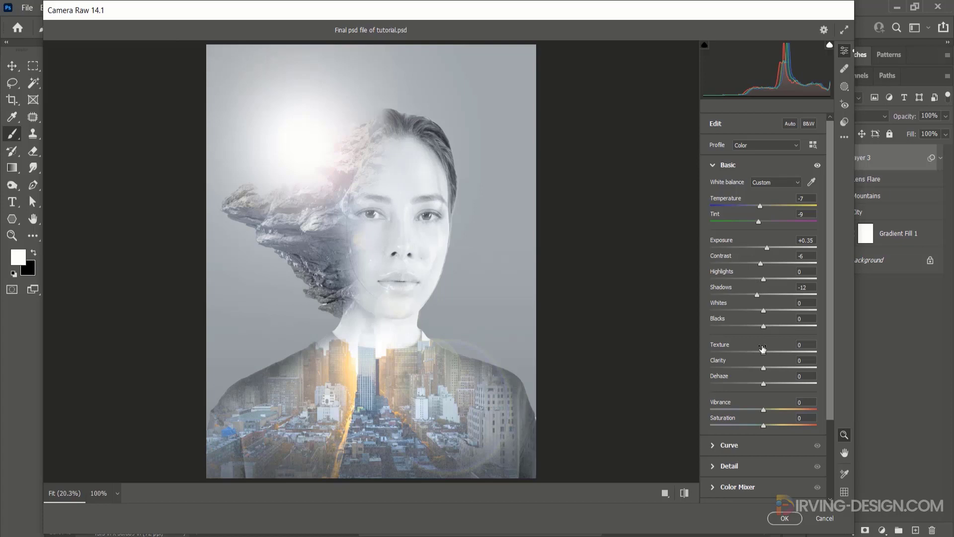
pyautogui.moveTo(765, 353); pyautogui.dragTo(778, 353)
# Step: Raise the Camera Raw vibrance to +34 and saturation to +17
pyautogui.scroll(-4, 778, 356)
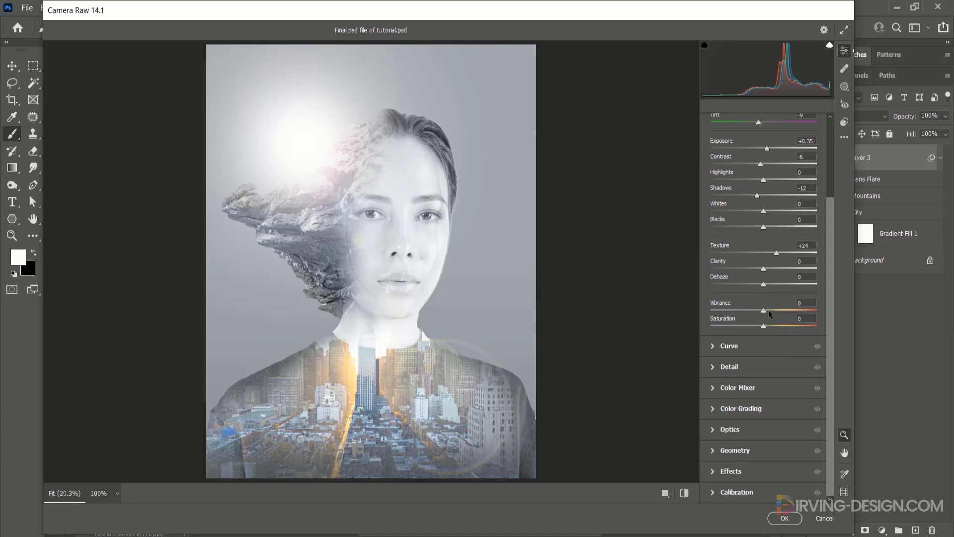
pyautogui.moveTo(764, 310); pyautogui.dragTo(778, 311)
pyautogui.moveTo(764, 328); pyautogui.dragTo(778, 328)
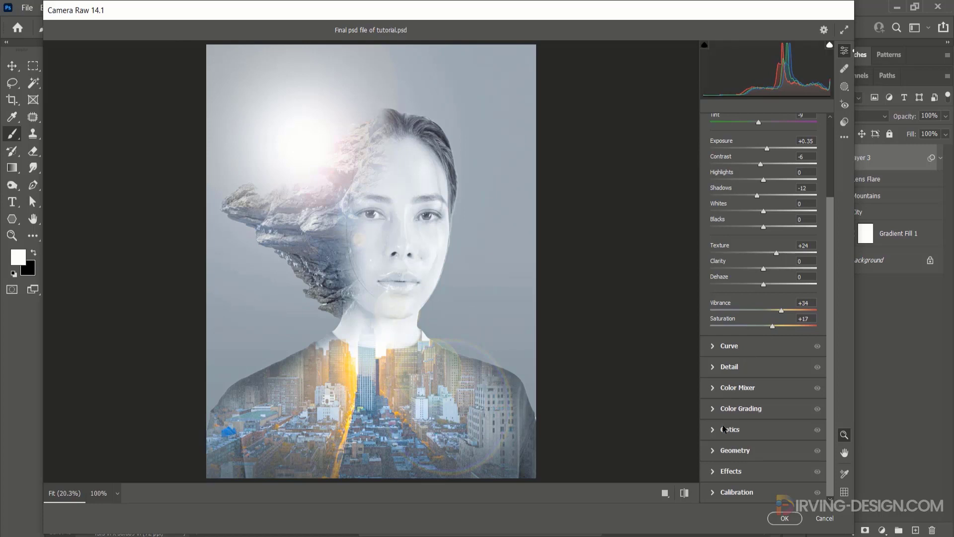
# Step: Set the vignetting to -24, apply the Camera Raw Filter and compare the image with Layer 3 hidden and shown
pyautogui.click(711, 473)
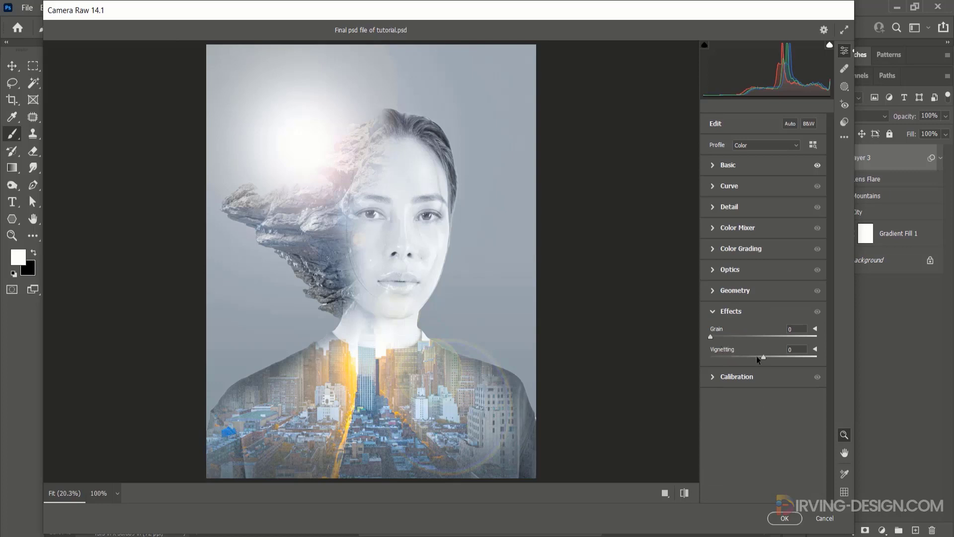
pyautogui.moveTo(763, 356); pyautogui.dragTo(750, 359)
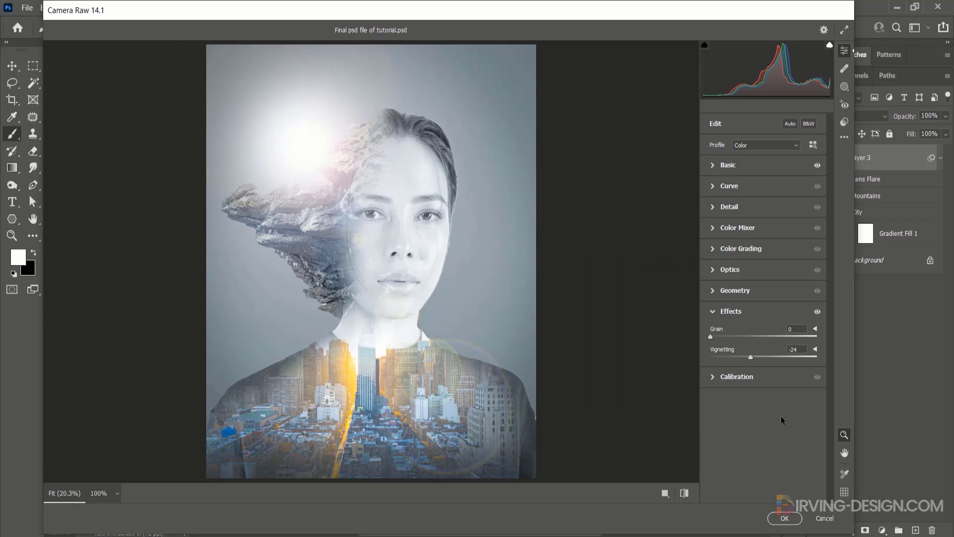
pyautogui.click(786, 518)
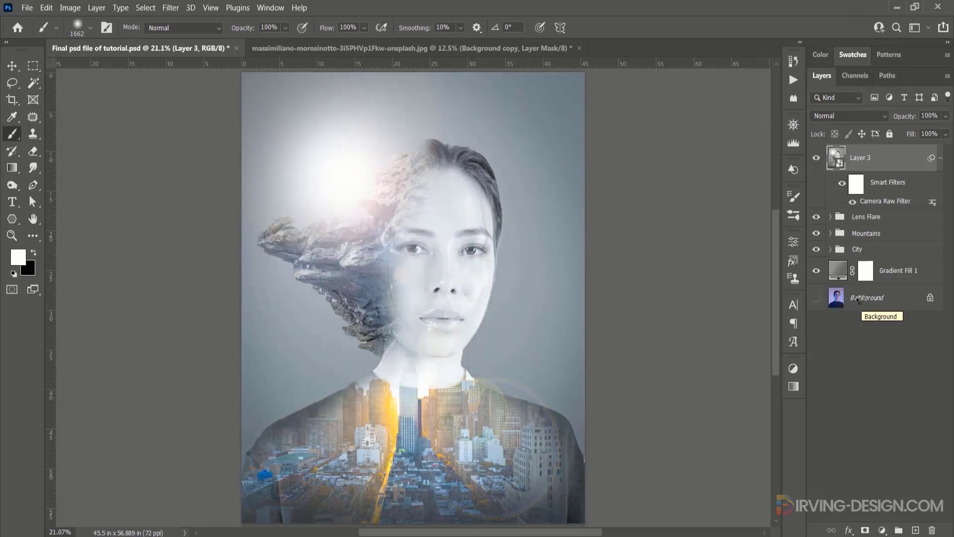
pyautogui.click(817, 158)
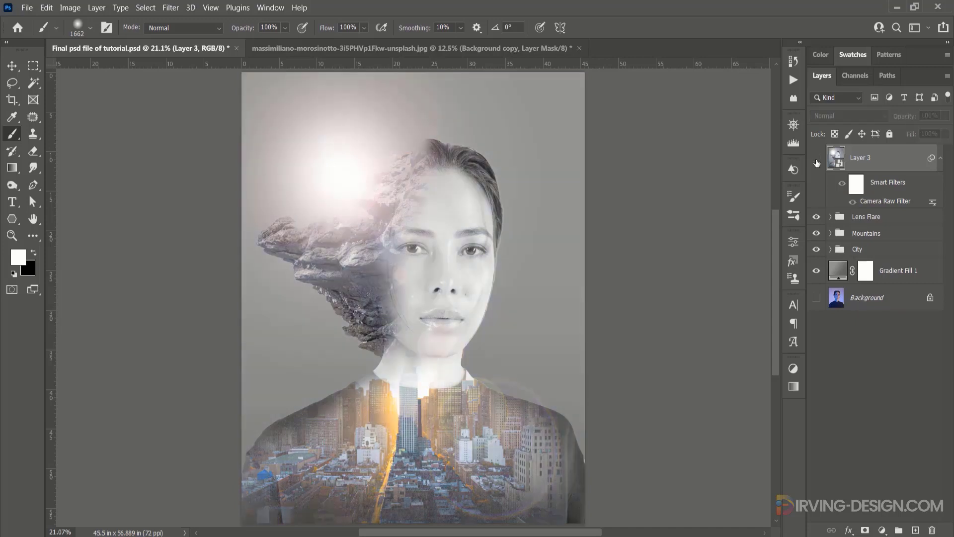
pyautogui.click(817, 159)
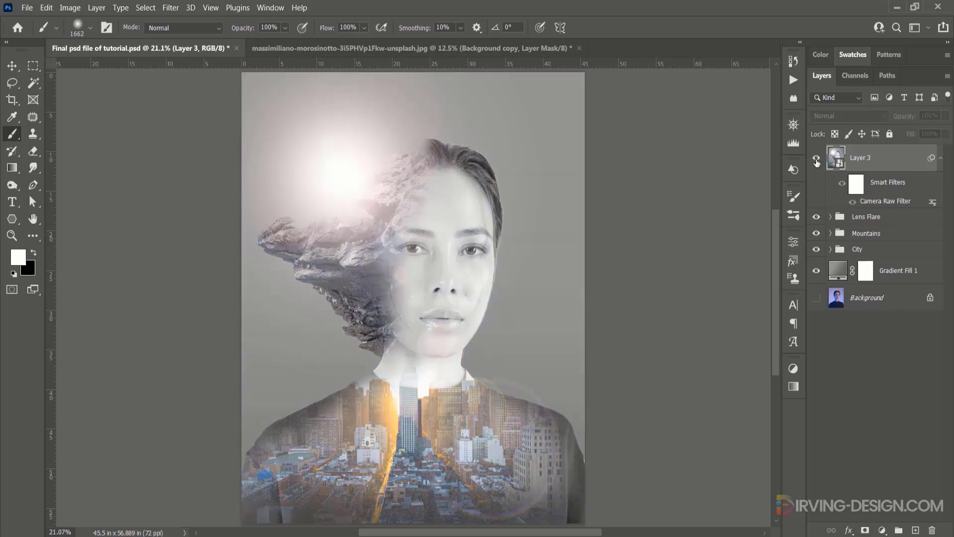